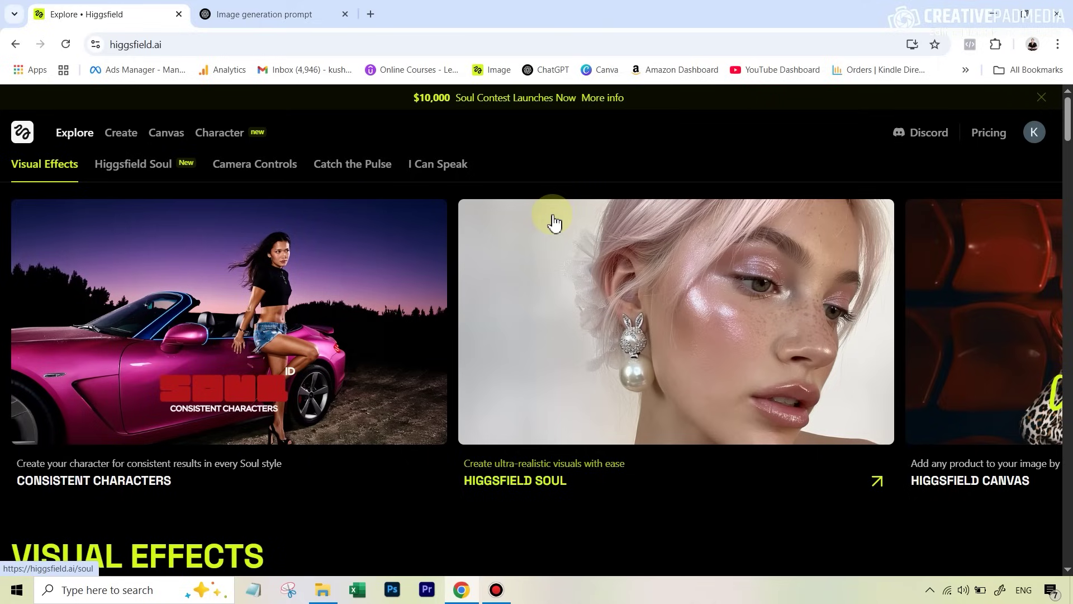
Go to the Character page and scroll to find the existing Jane AI character card
click(222, 143)
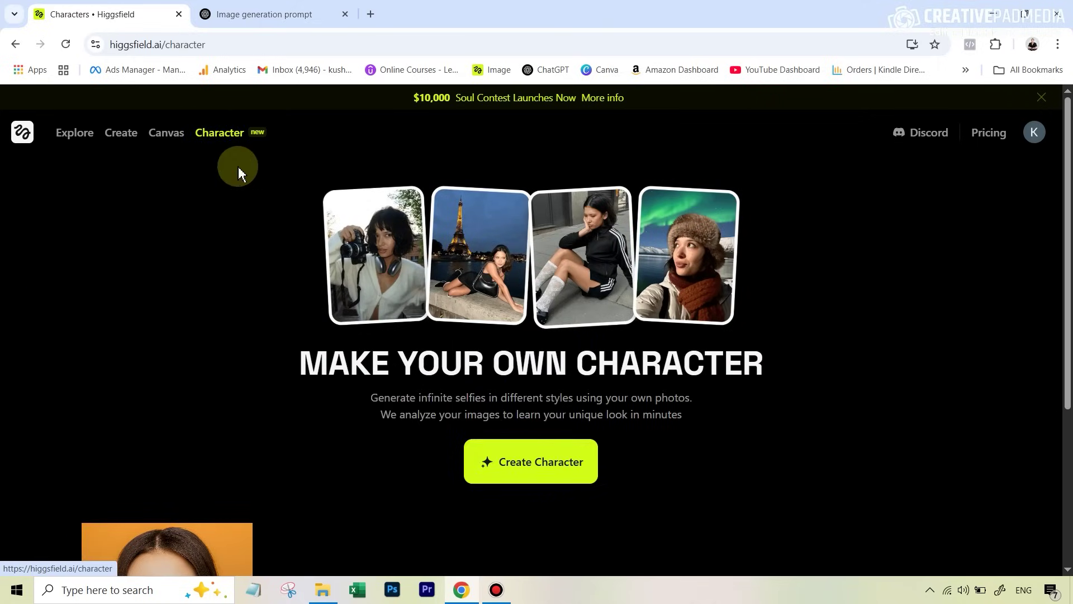
scroll(290, 423, down, 3)
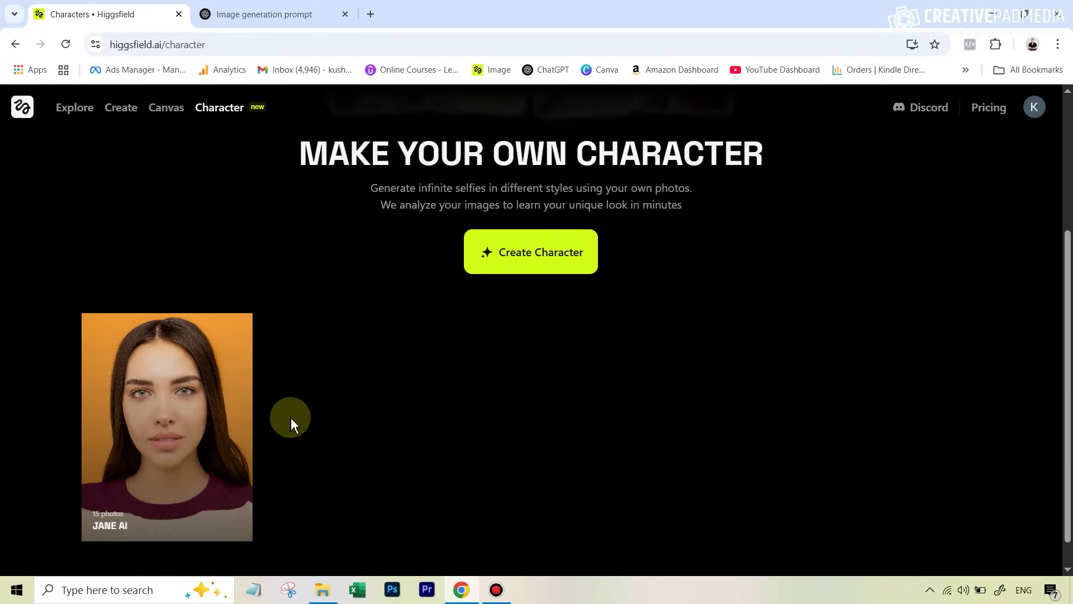
mouse_move(146, 451)
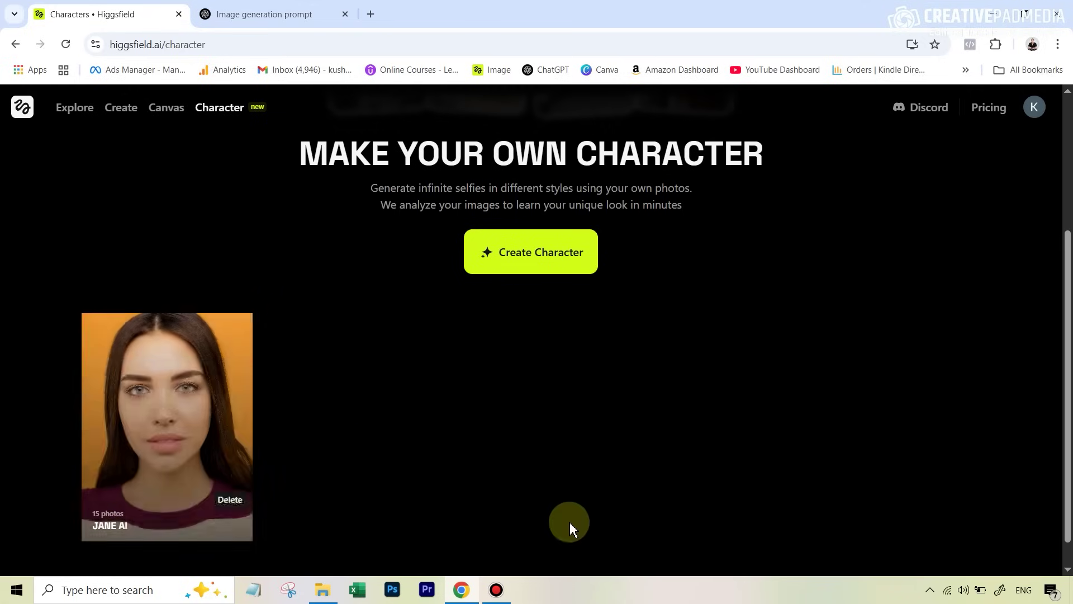
scroll(569, 522, up, 4)
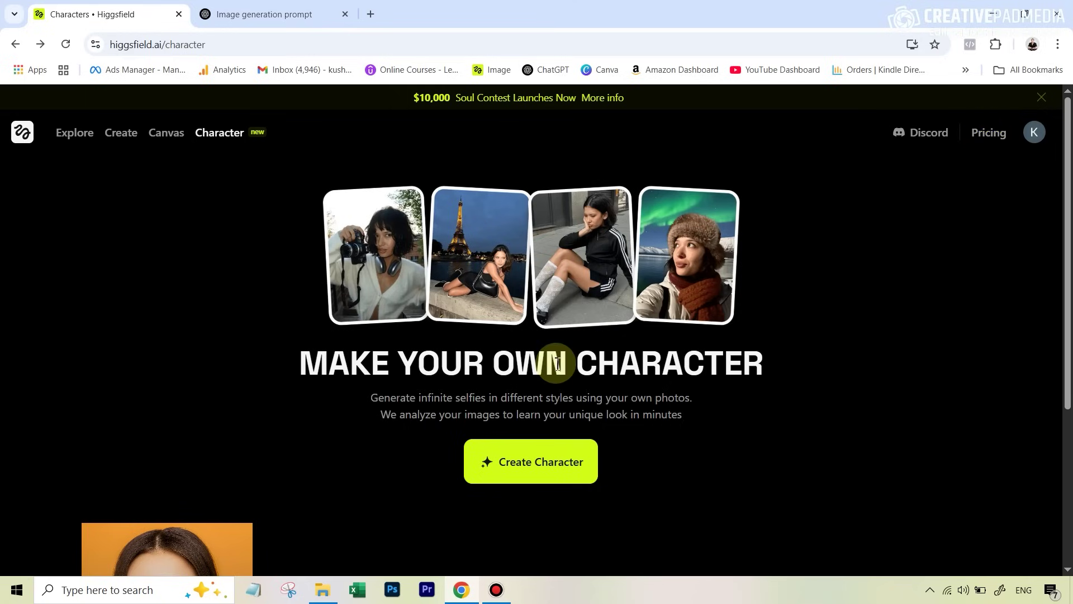
scroll(437, 444, down, 1)
scroll(566, 231, up, 1)
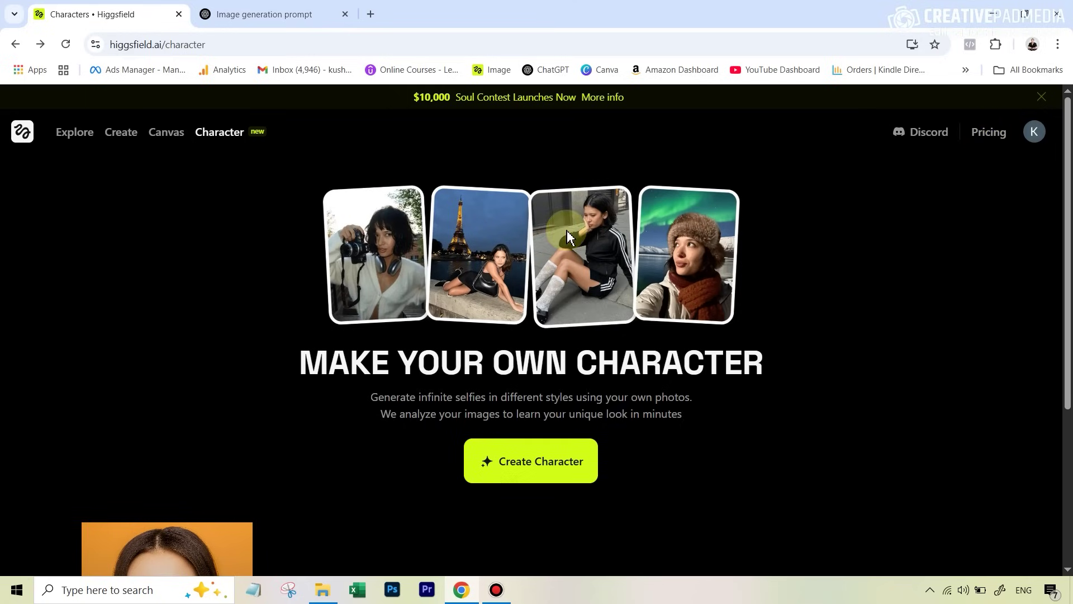
Start a new character to show the 20+ photo upload guidelines
click(532, 469)
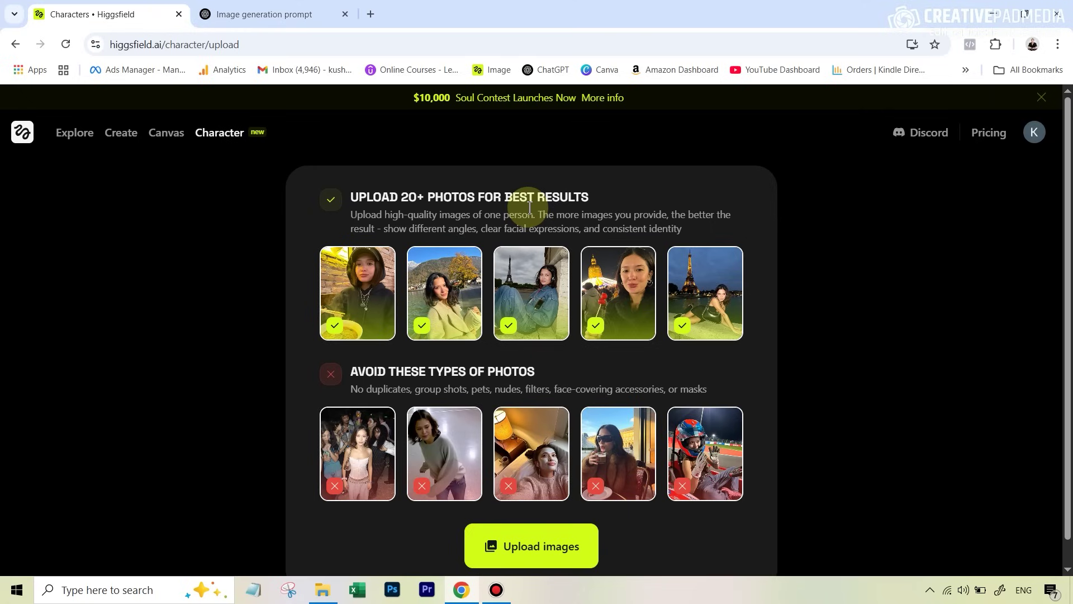
Upload 15 photos of the woman, rated Excellent quality, with the name 'Whispered Secrets' filled in
click(557, 559)
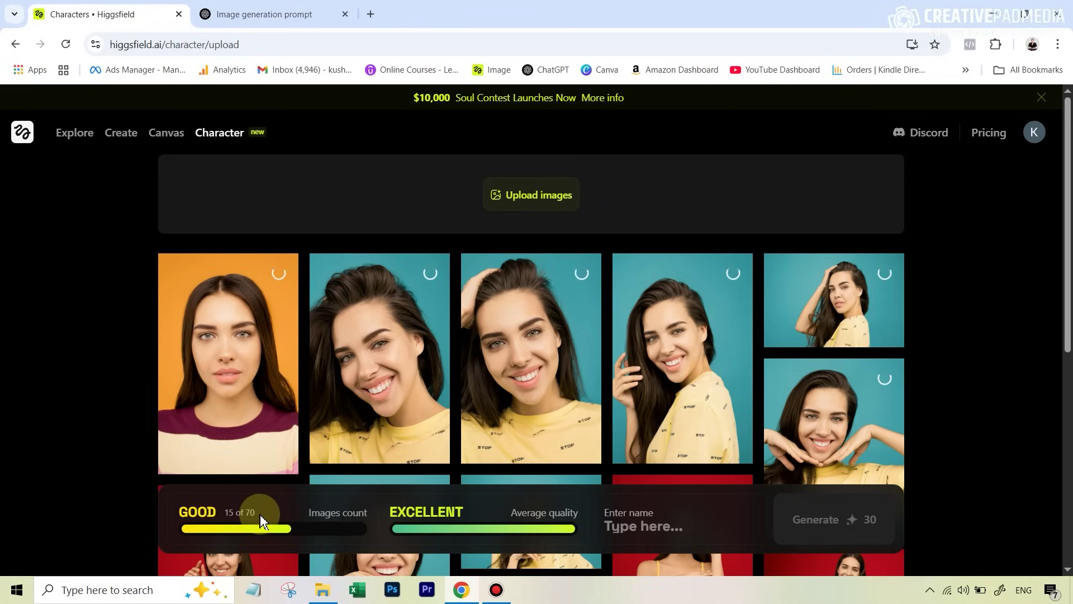
text(Whispered Secrets)
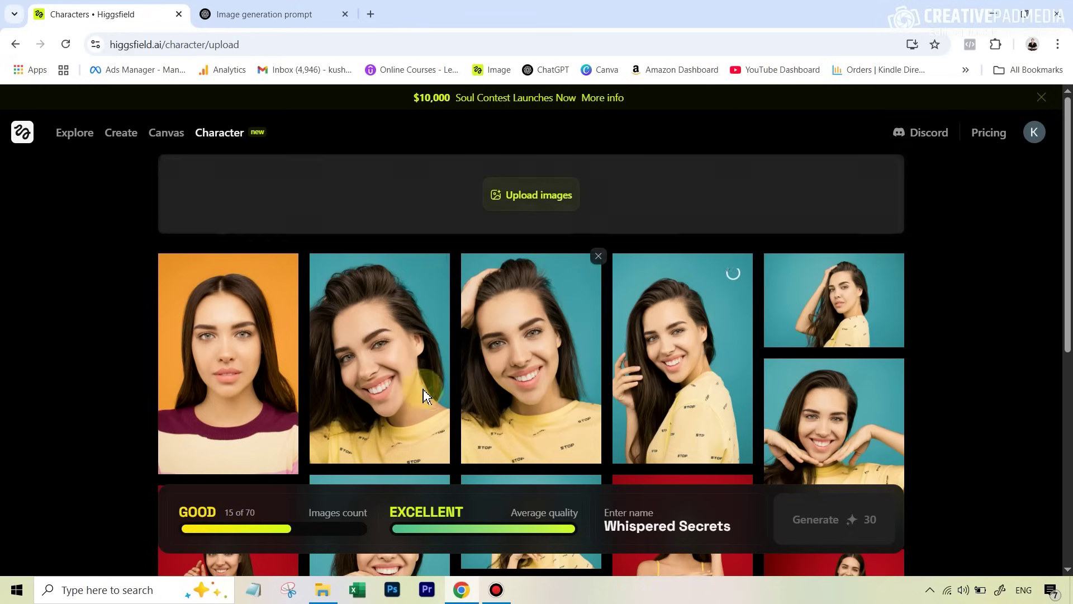
scroll(301, 536, down, 1)
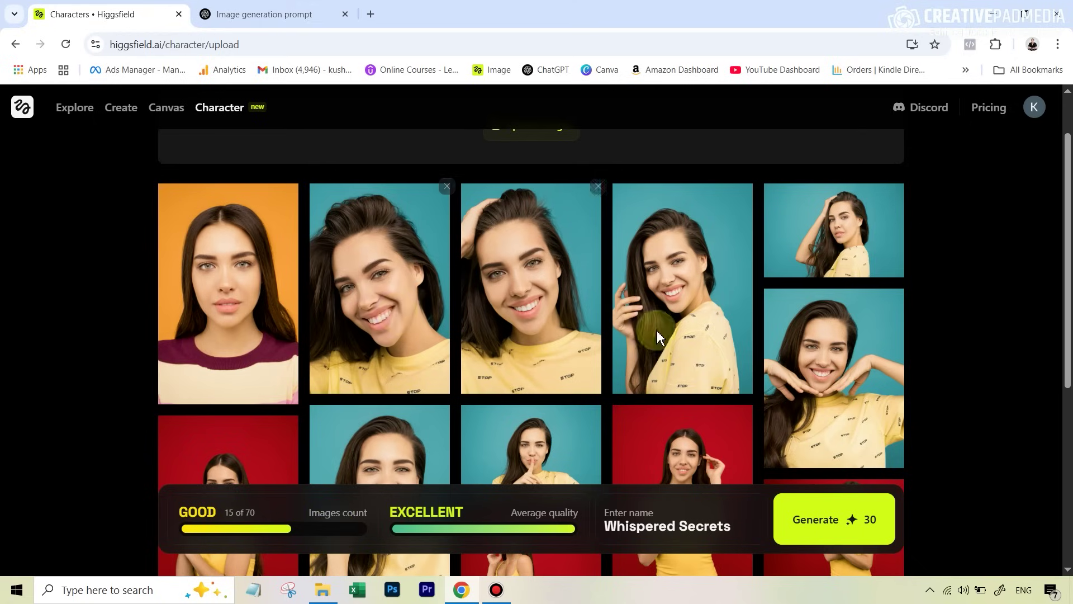
scroll(658, 335, down, 5)
scroll(658, 244, up, 4)
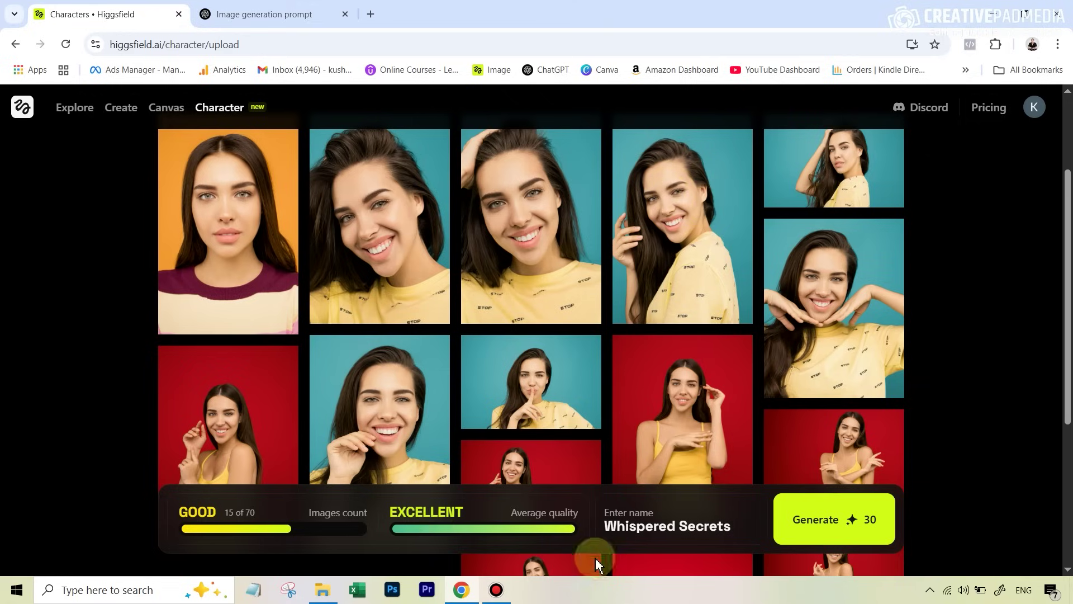
click(716, 527)
Rename the character from 'Whispered Secrets' to 'AI Jane 2'
drag(716, 527, 598, 531)
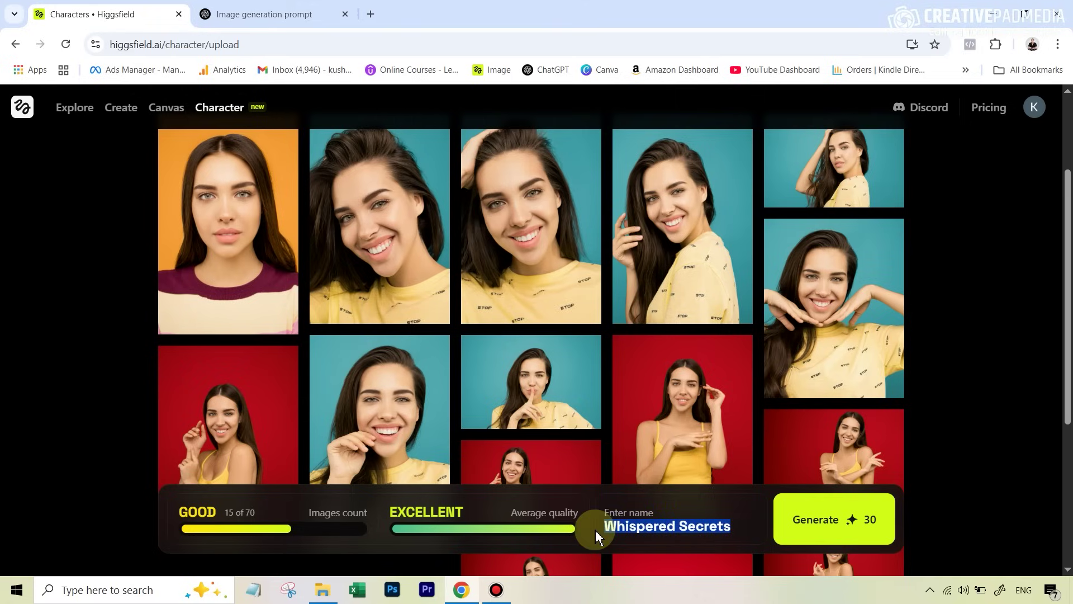
text(AI JAn)
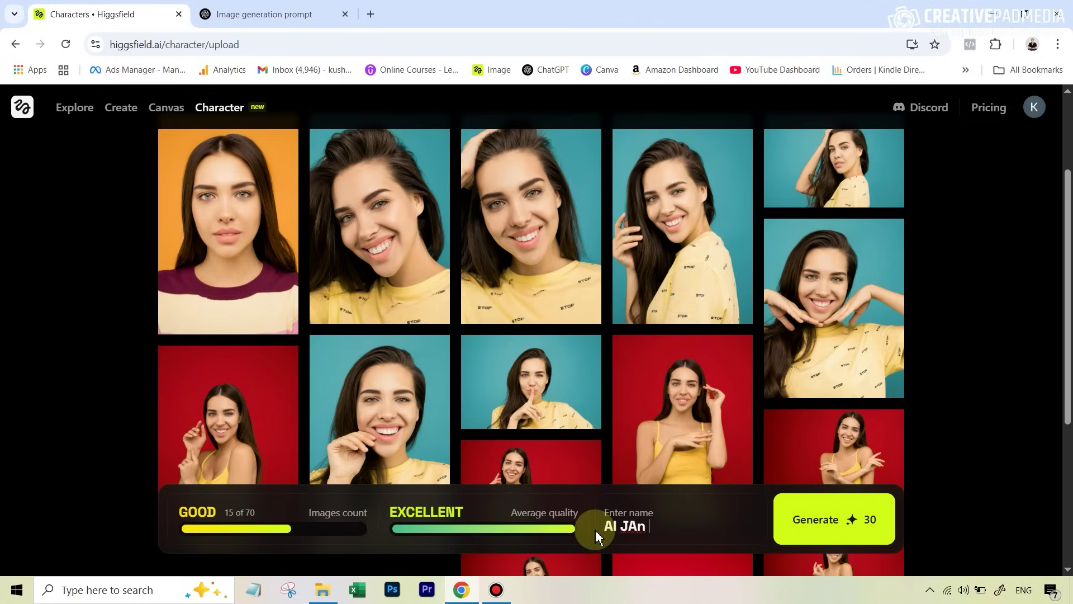
key(BackSpace)
key(BackSpace)
key(BackSpace)
text(ane 2)
mouse_move(819, 531)
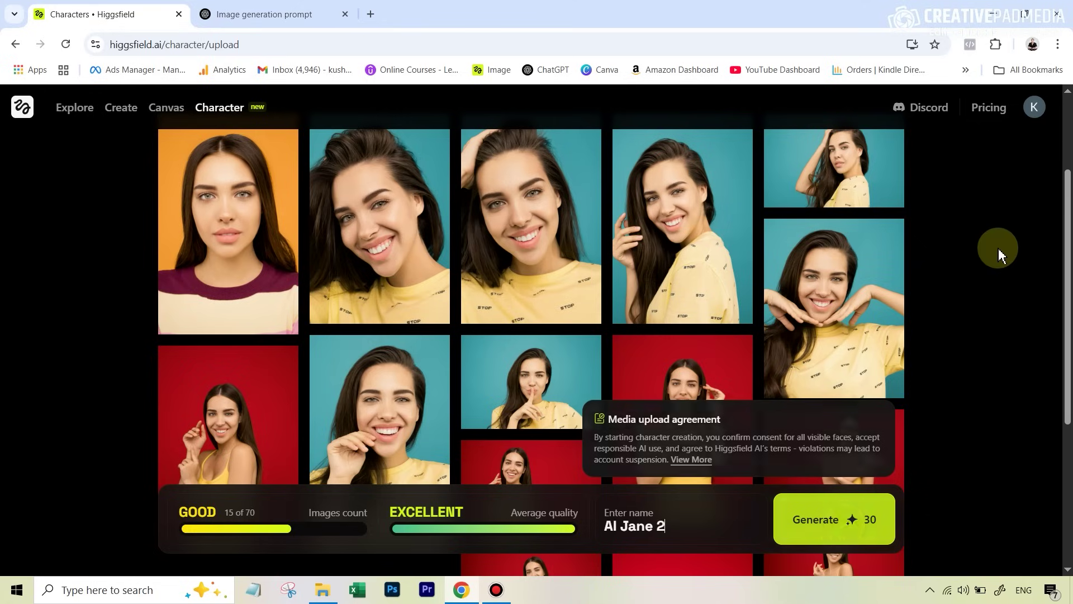
Leave the character ungenerated and go to the Soul image generator through Create > Image
scroll(938, 367, up, 3)
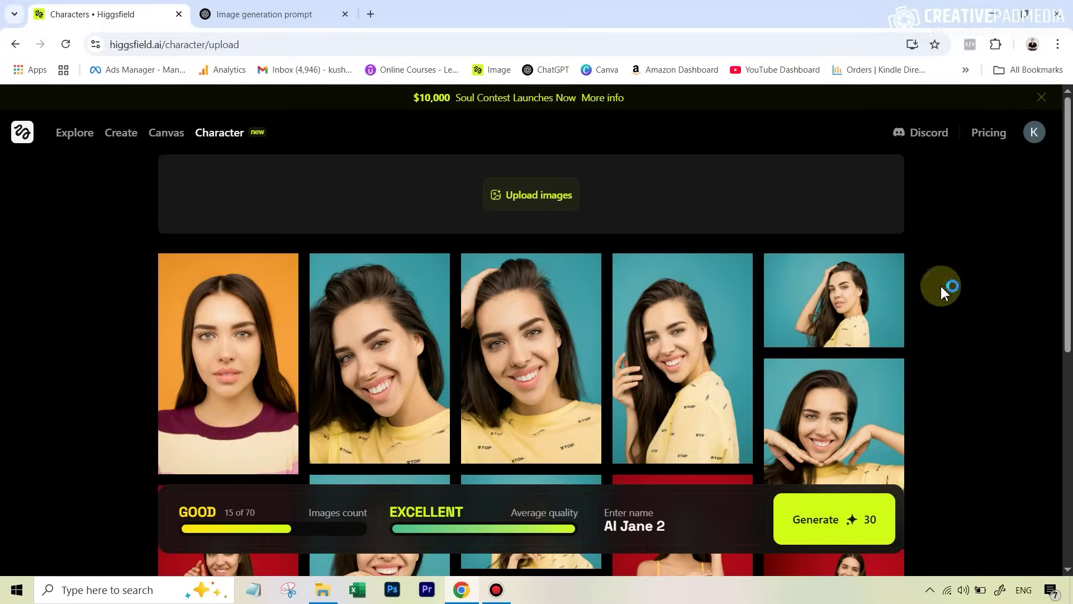
click(16, 44)
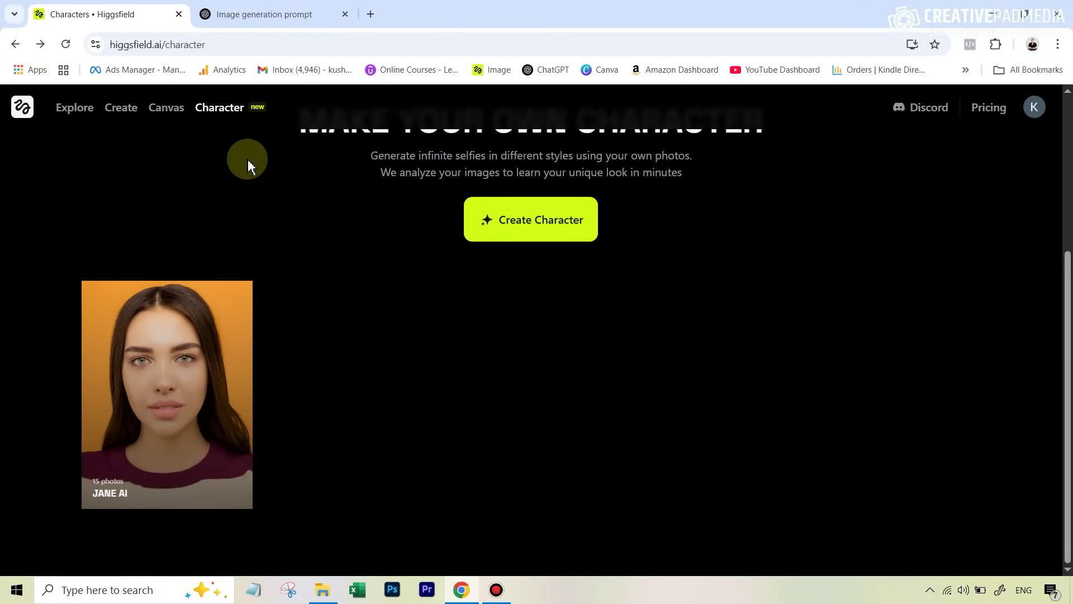
mouse_move(125, 113)
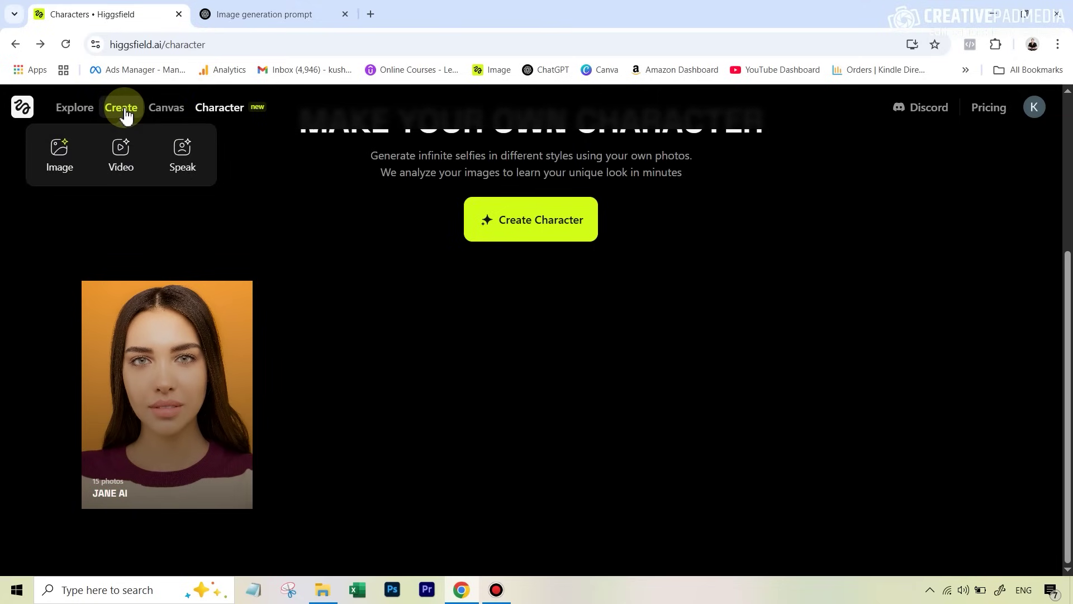
click(59, 149)
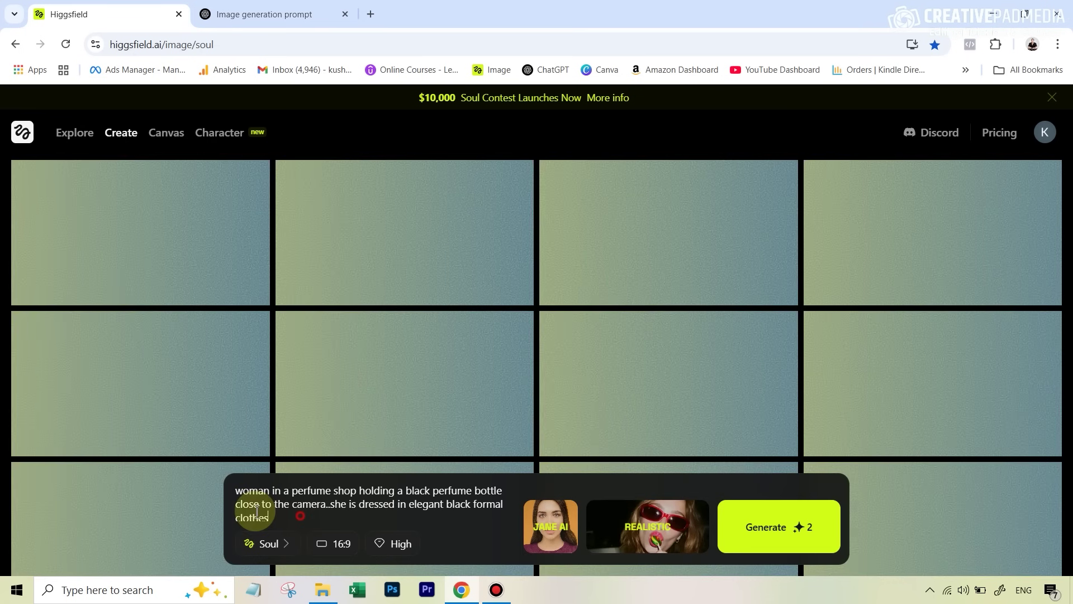
Delete the old perfume-shop prompt and remove Jane AI from the character slot
triple_click(255, 510)
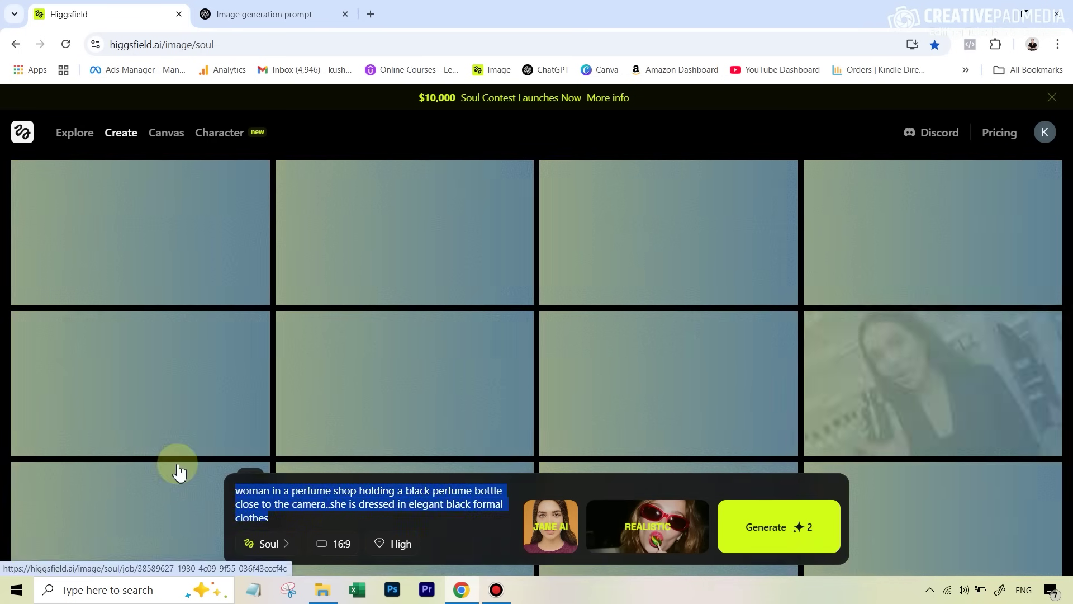
key(BackSpace)
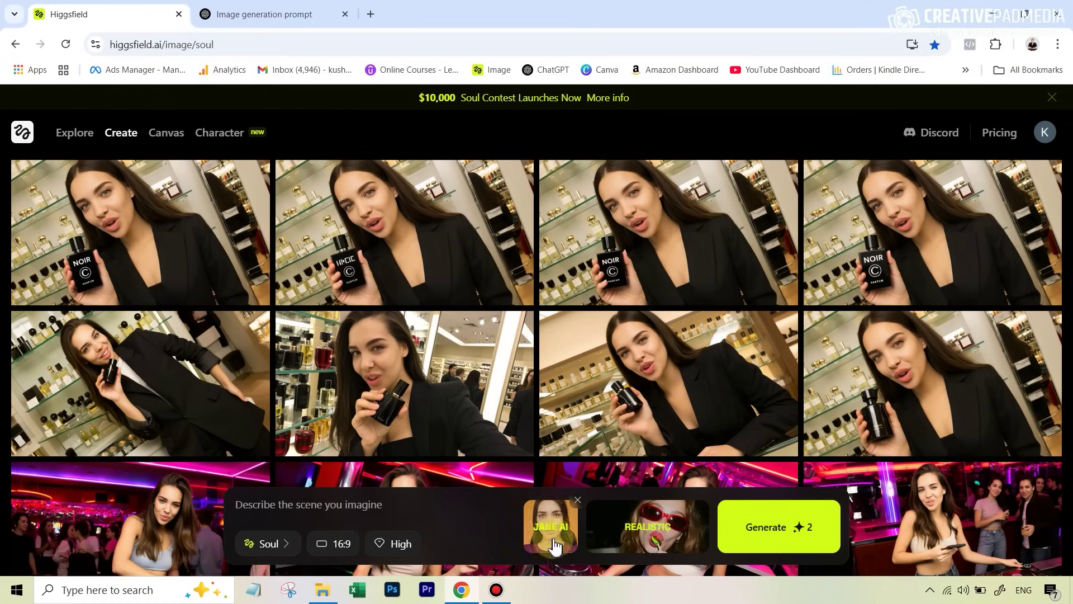
mouse_move(562, 520)
click(577, 500)
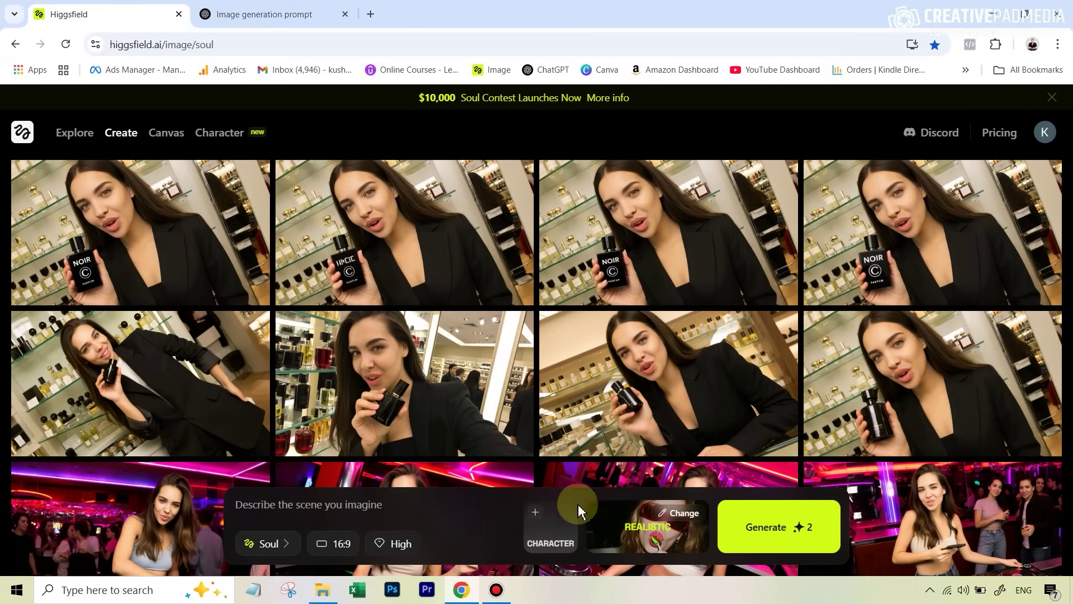
Put Jane AI back as the character, confirm Soul, 16:9 and High, and view visual styles
click(560, 538)
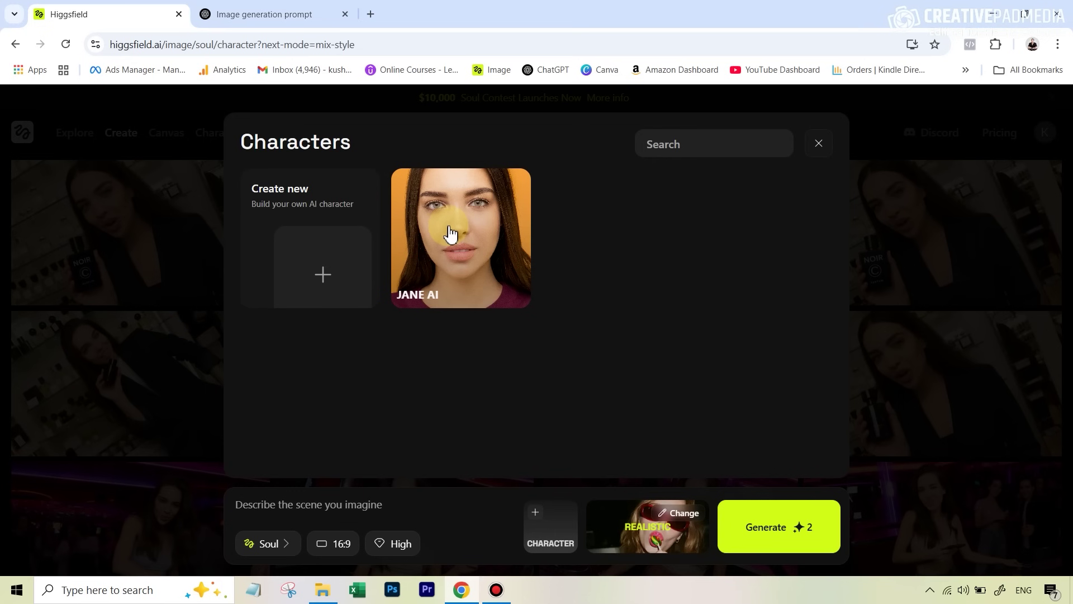
click(459, 232)
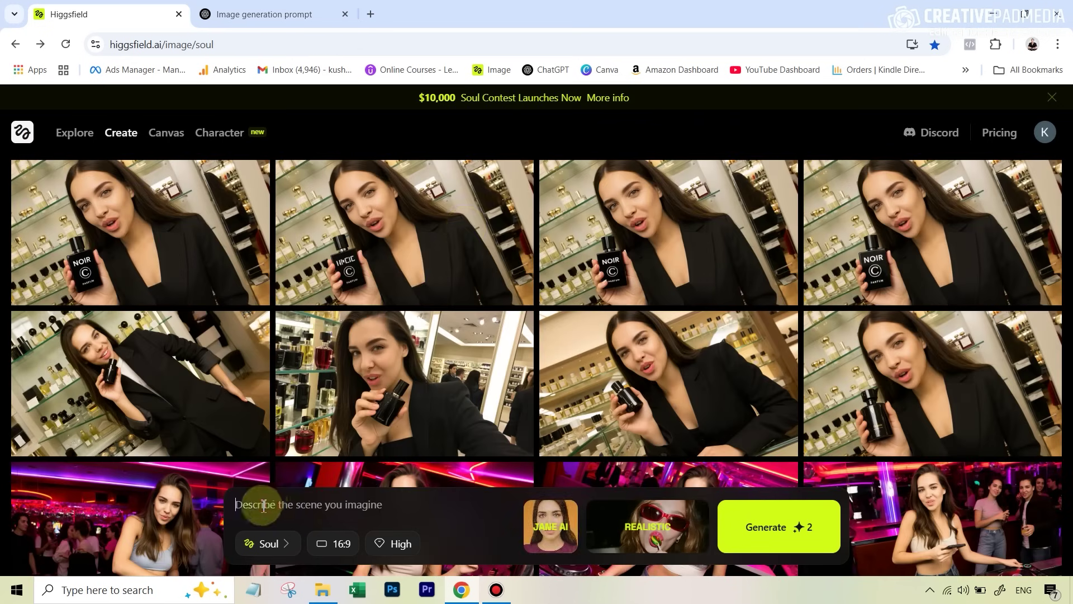
click(277, 551)
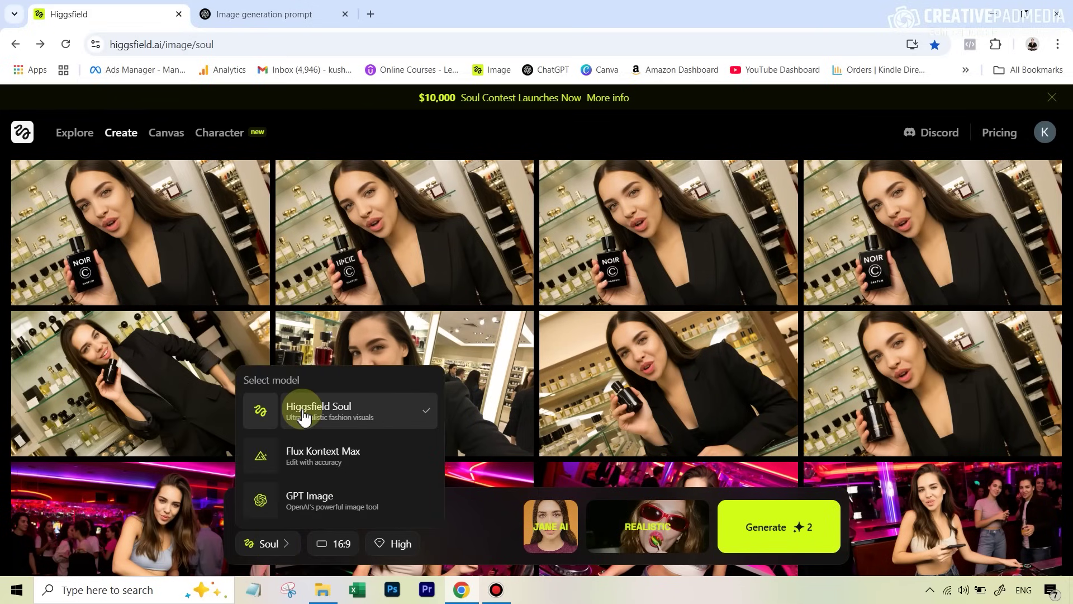
click(479, 500)
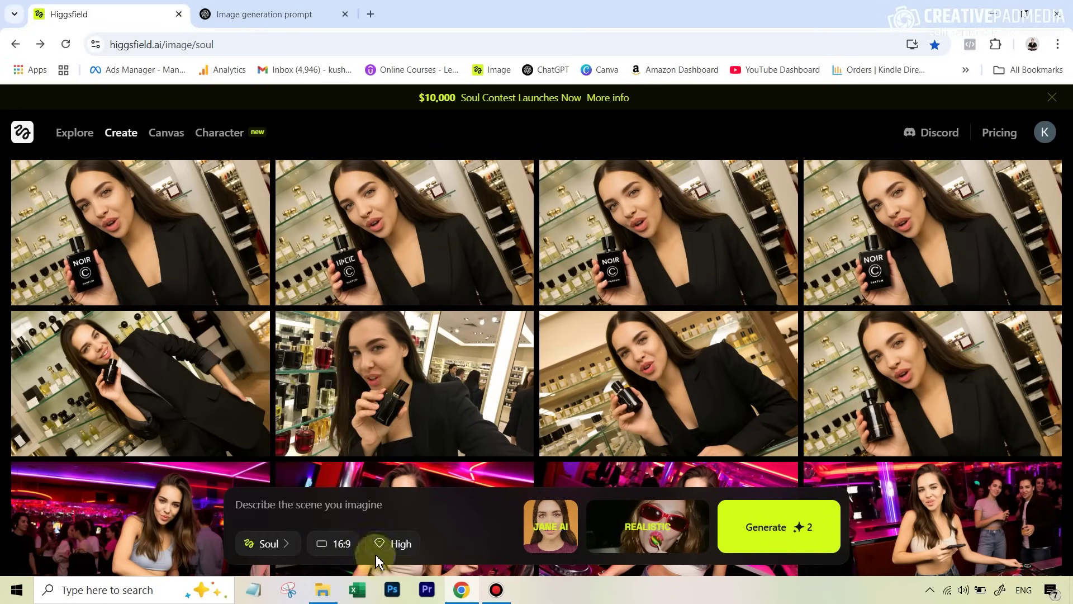
click(336, 554)
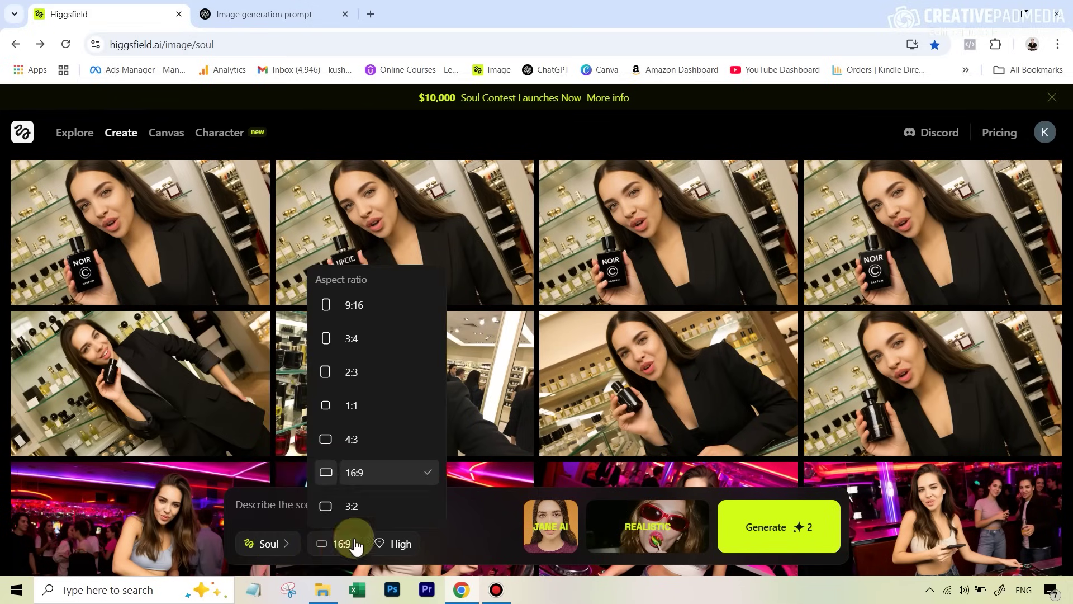
click(415, 558)
click(416, 558)
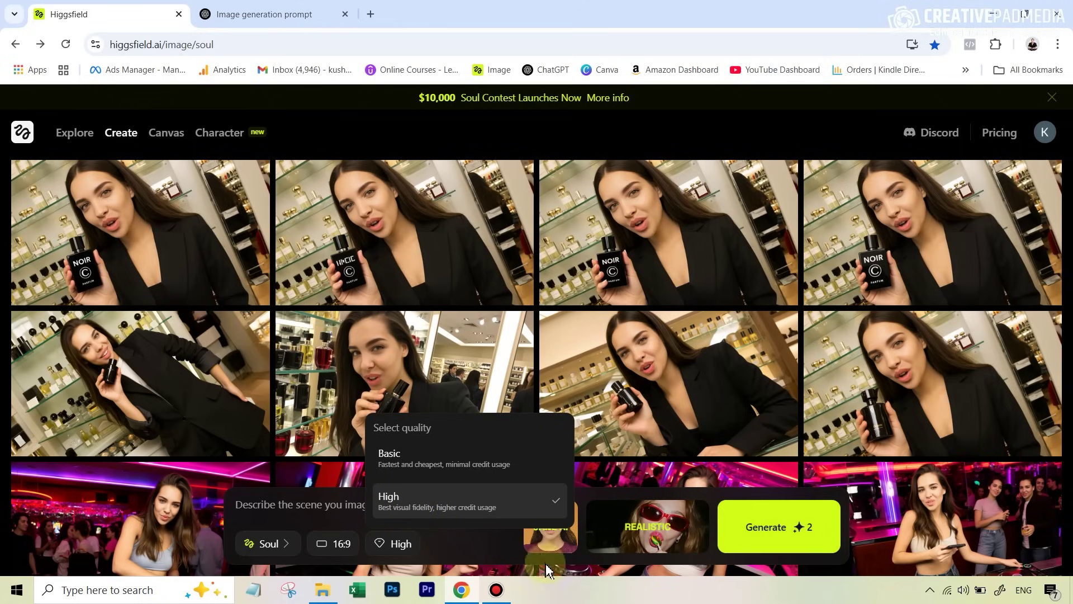
click(478, 550)
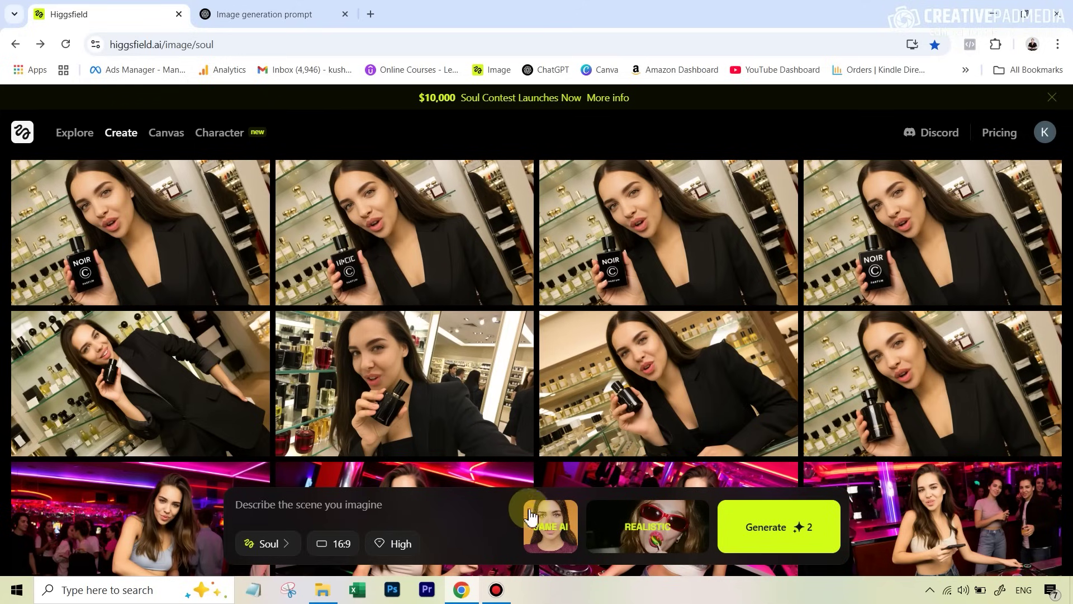
click(665, 529)
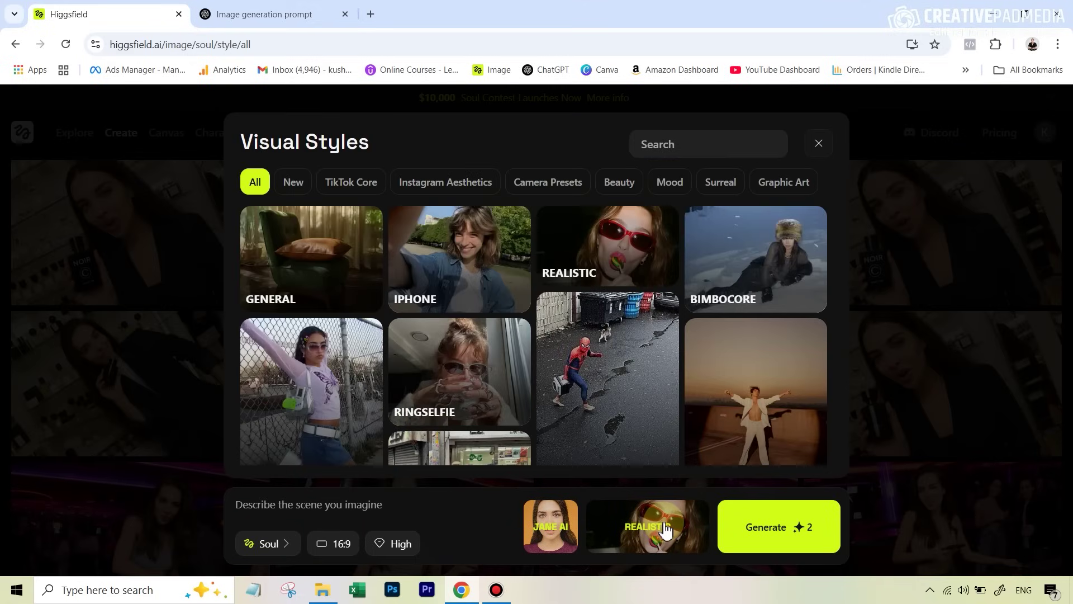
Apply the IPHONE visual style and enter the prompt 'woman taking her selfie'
click(653, 262)
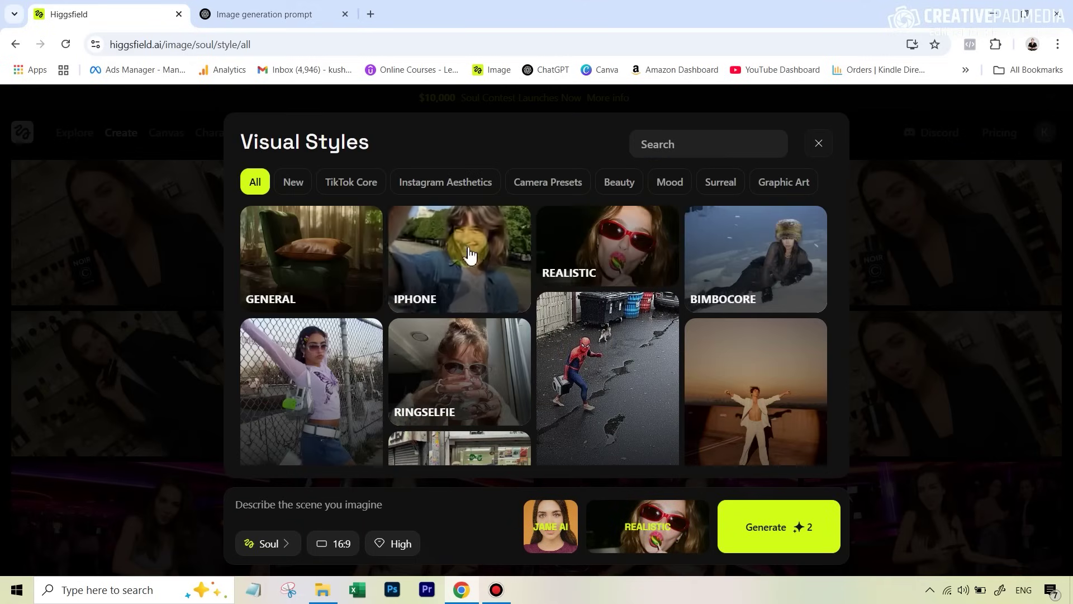
click(451, 258)
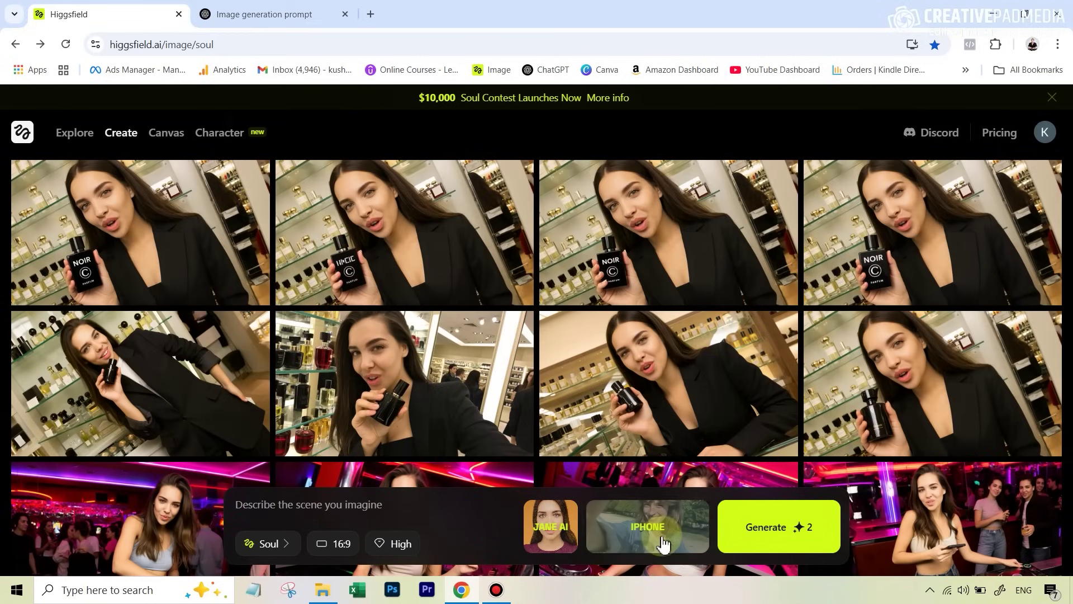
click(407, 513)
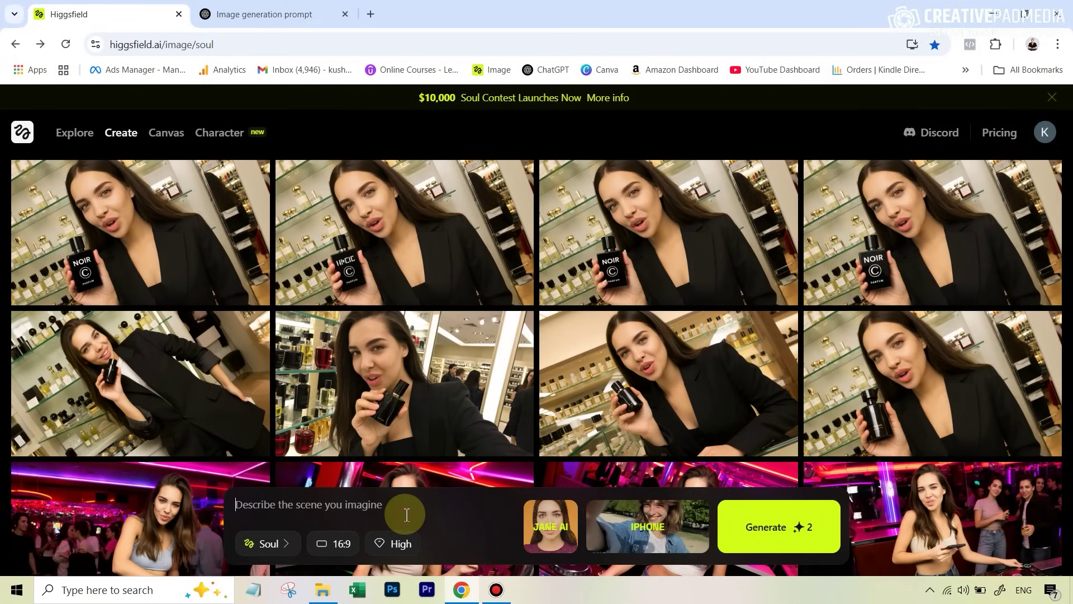
text(woman taking her selfie)
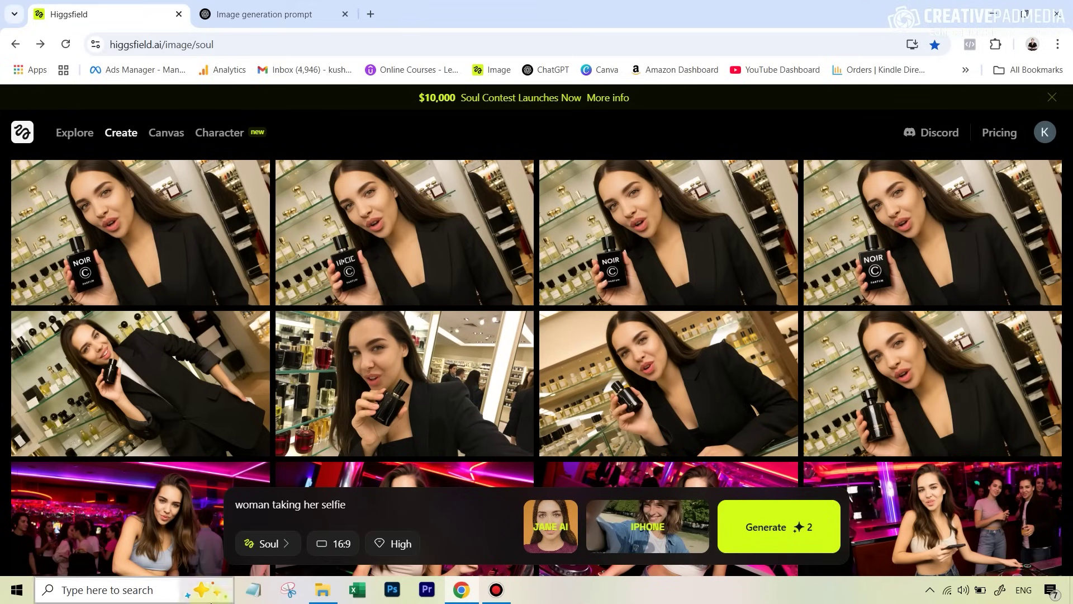
click(335, 548)
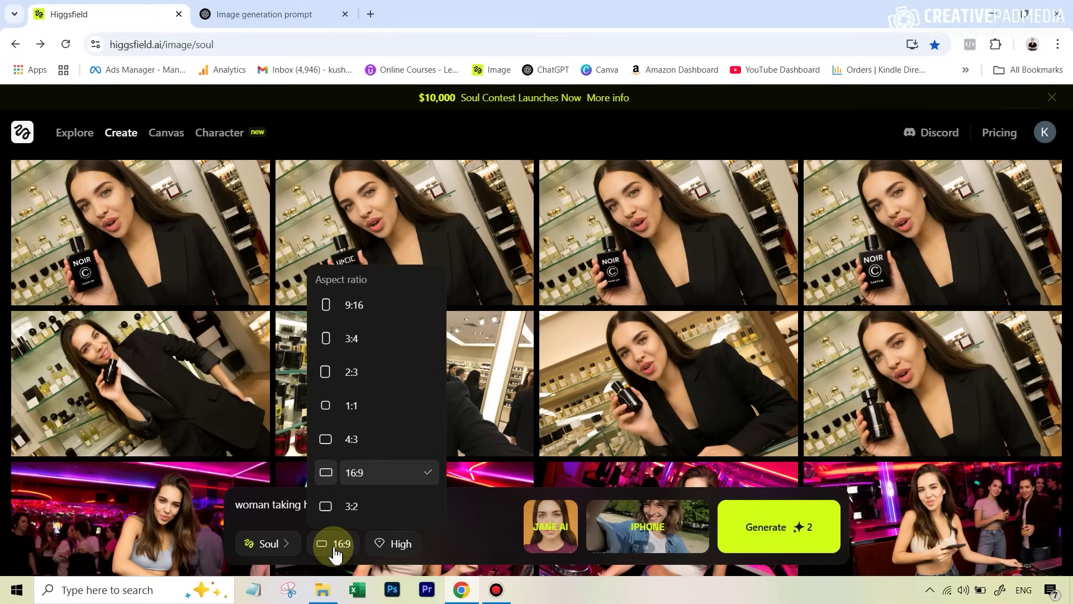
Switch the aspect ratio to 9:16 and generate four selfie images of Jane AI
click(357, 305)
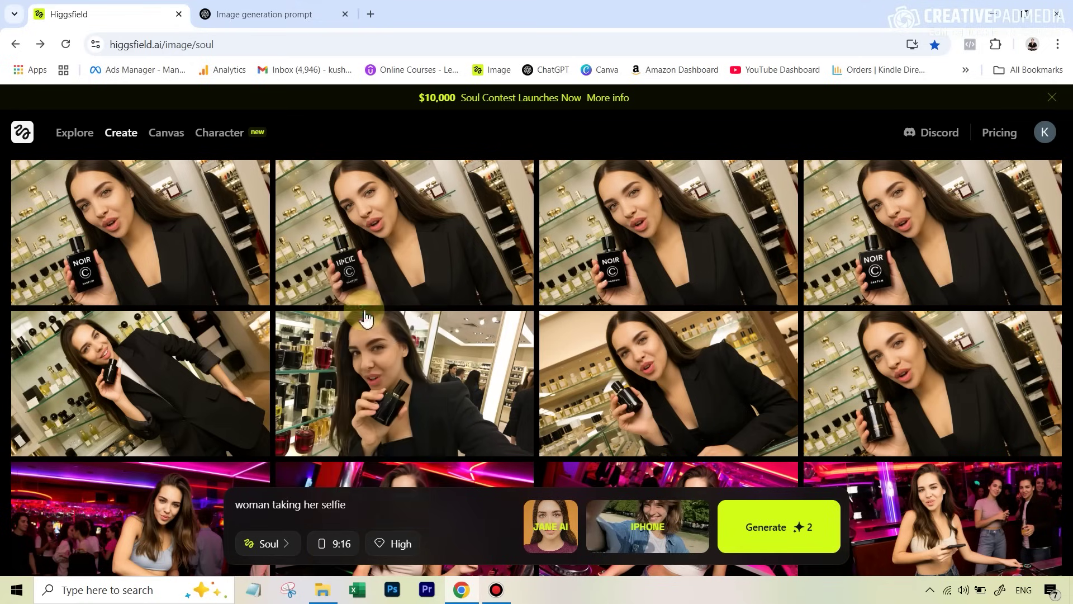
click(777, 530)
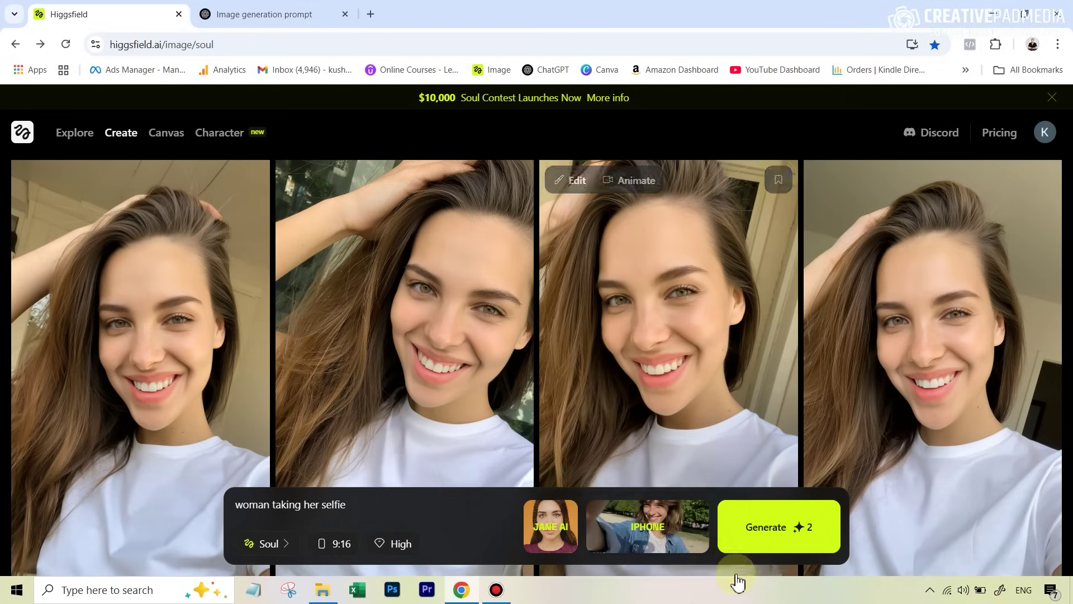
click(674, 543)
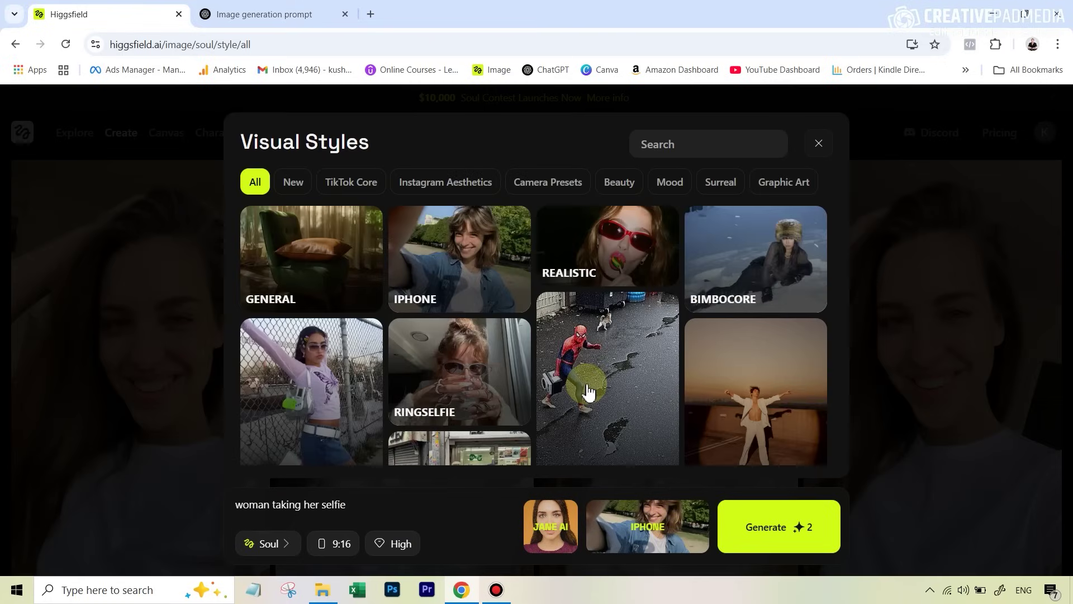
Apply the Sitting on the Street style from the Instagram Aesthetics styles
scroll(683, 360, down, 2)
scroll(685, 364, down, 1)
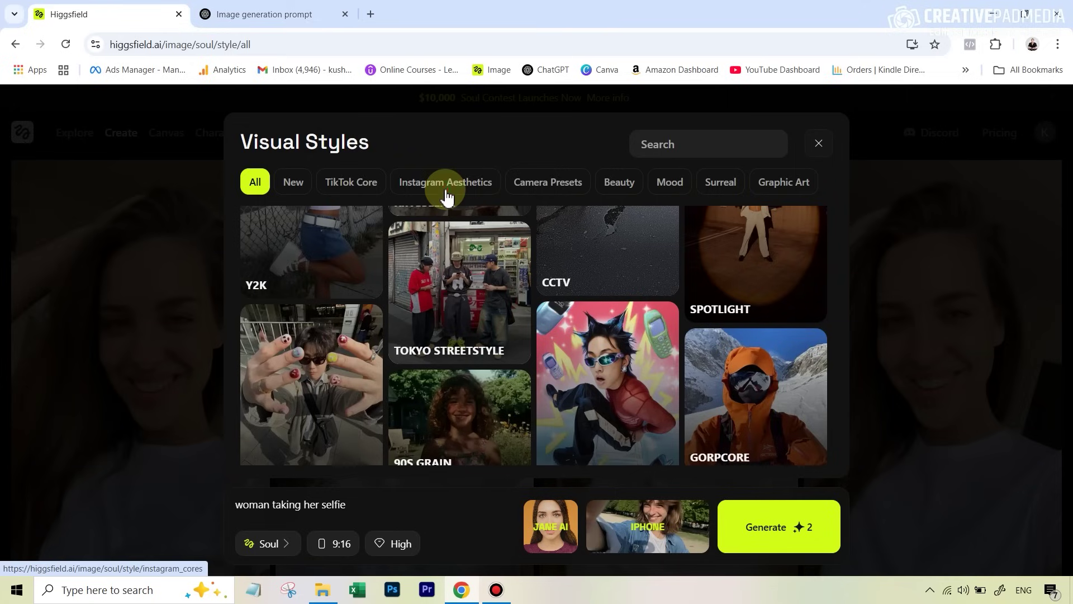
click(446, 190)
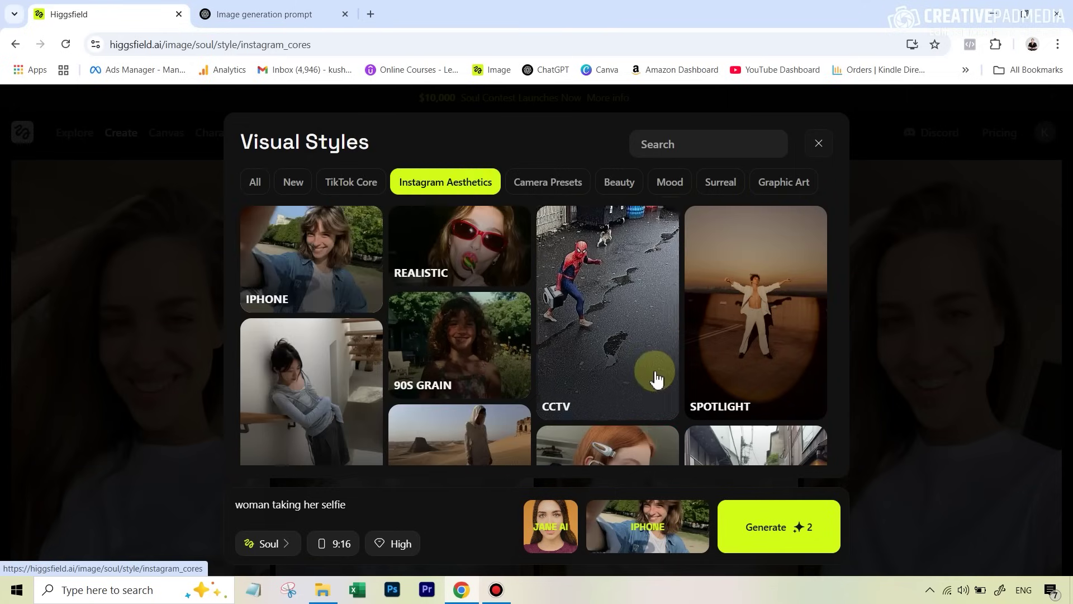
scroll(654, 376, down, 1)
scroll(656, 378, down, 10)
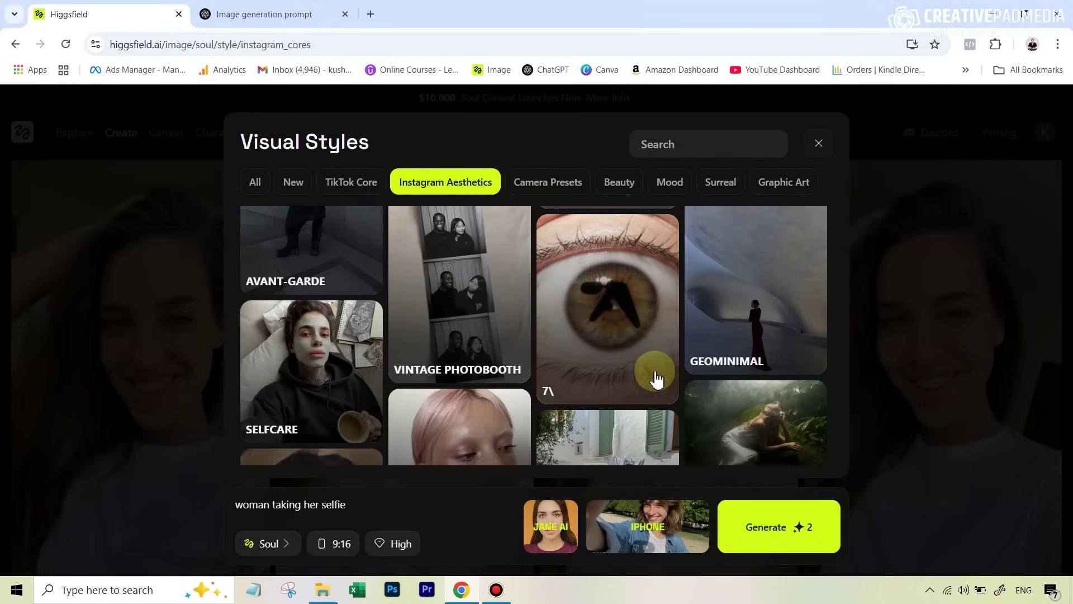
scroll(656, 378, down, 1)
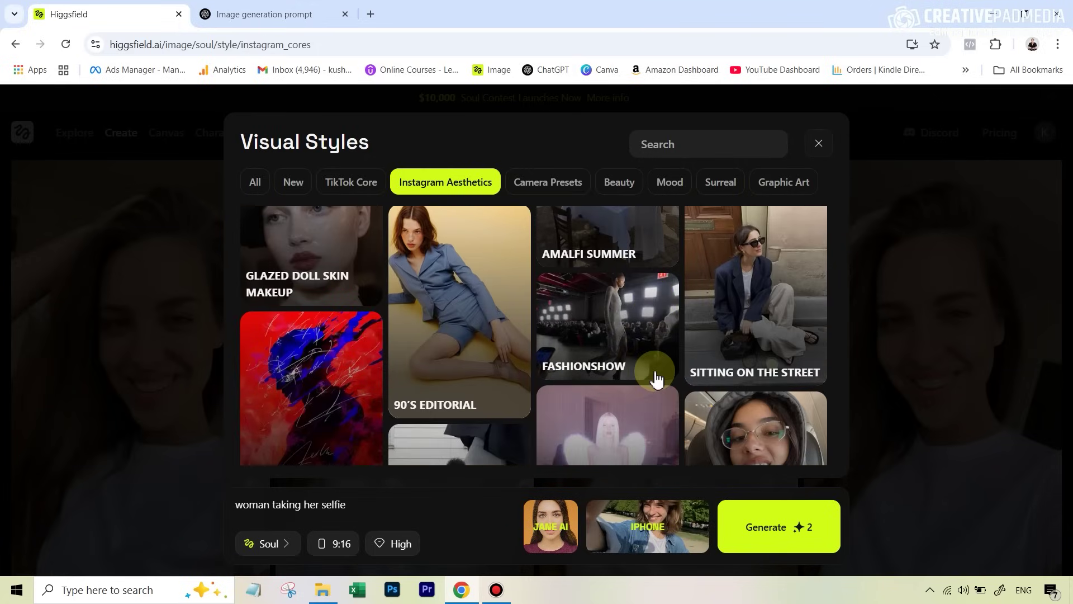
click(759, 343)
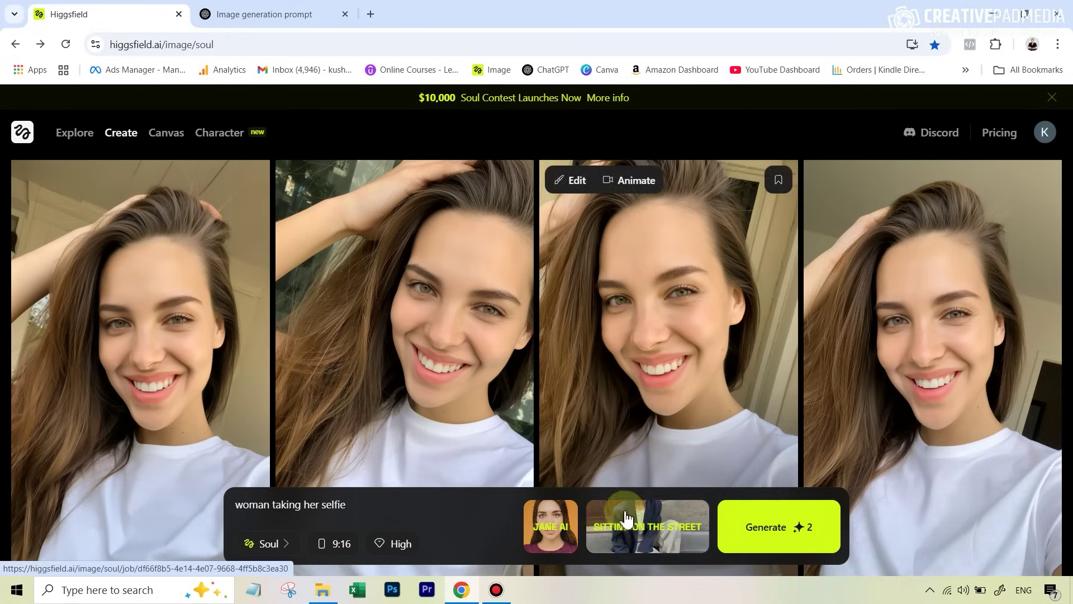
Rewrite the prompt to 'woman sitting on a street'
drag(371, 508, 278, 505)
text(sitt)
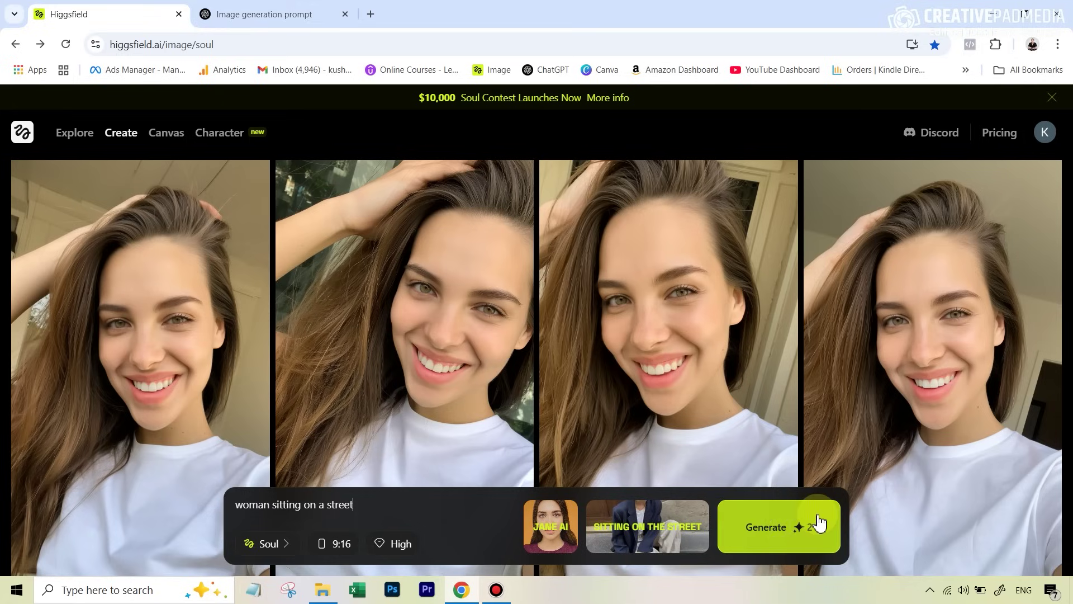
click(386, 543)
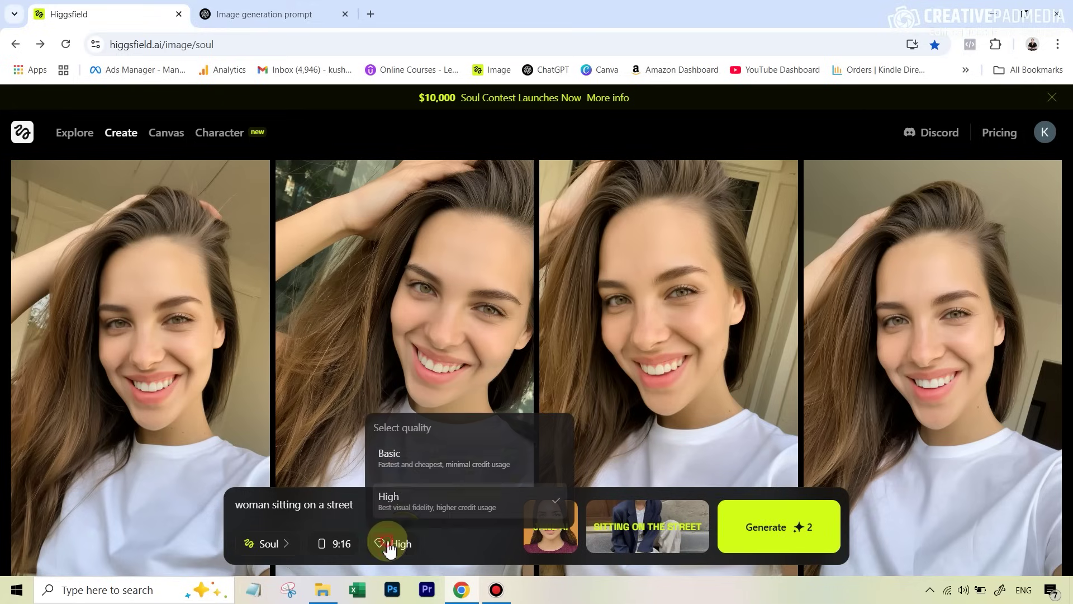
Set quality to Basic and generate four street images of Jane AI
click(409, 479)
click(802, 541)
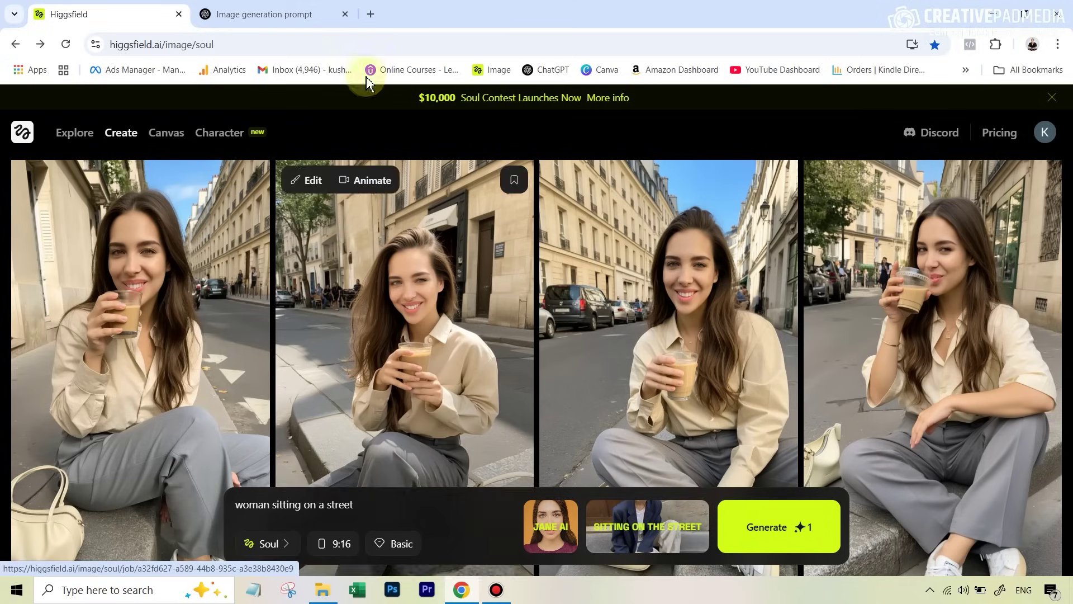
Copy ChatGPT's suggested prompt for the red-sweatshirt, white-headphones portrait
click(295, 18)
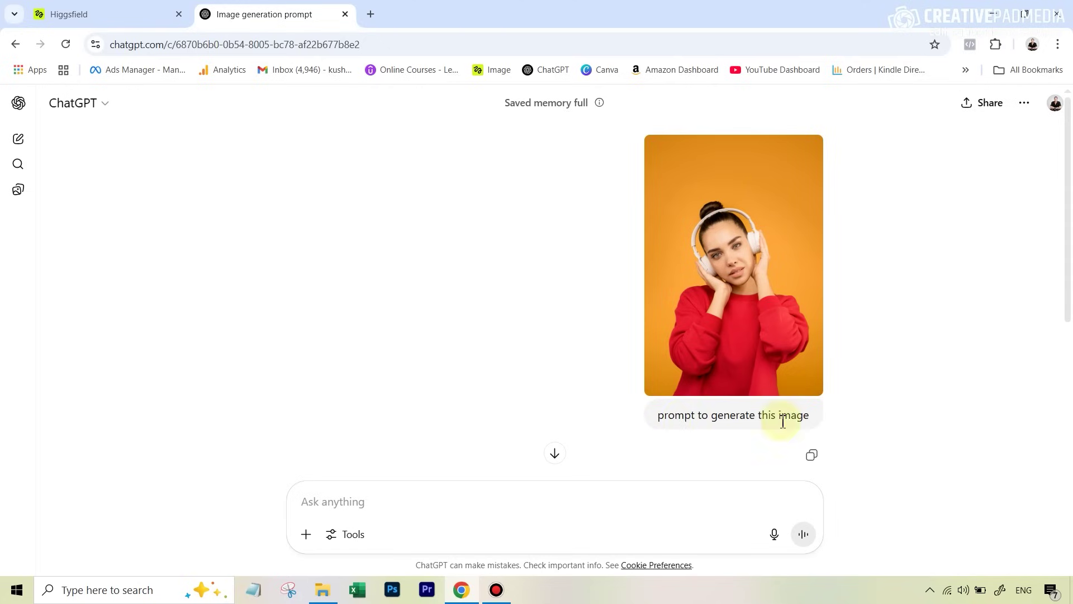
scroll(510, 385, down, 5)
drag(807, 391, 268, 341)
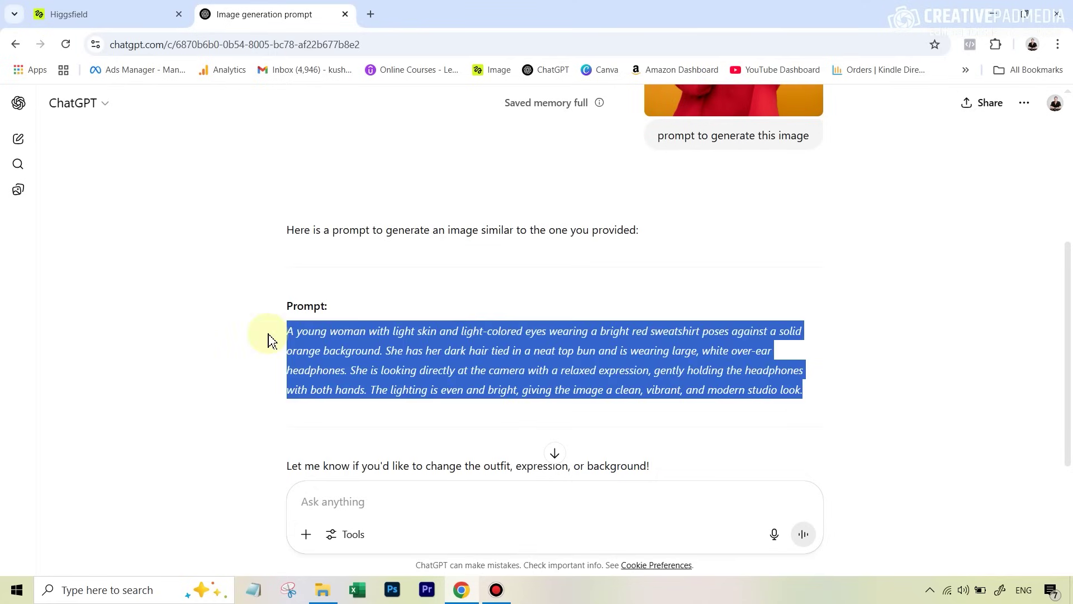
right_click(357, 327)
click(391, 342)
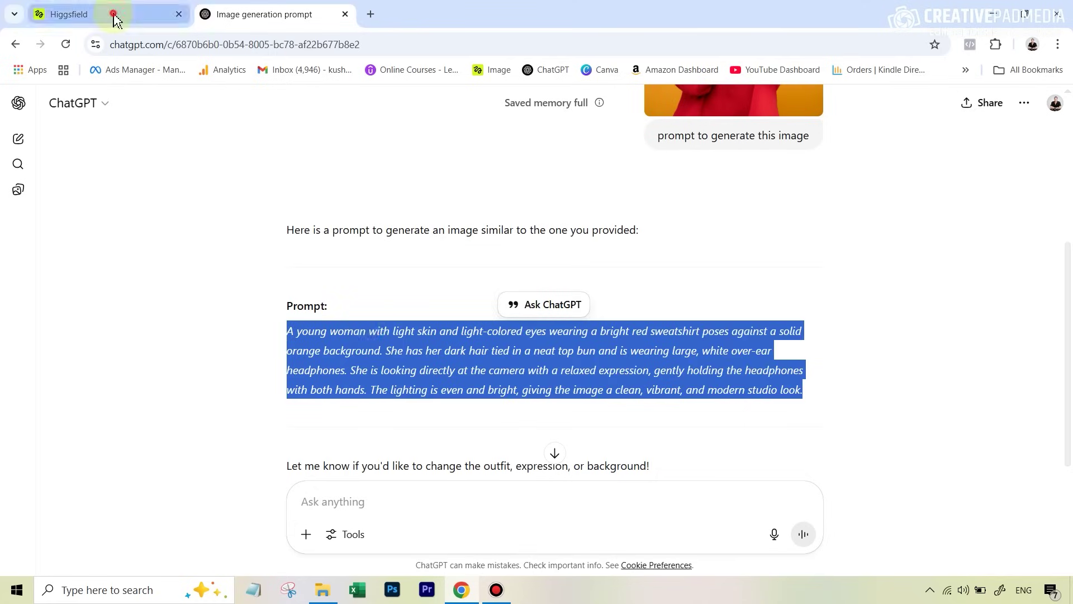
click(113, 19)
Paste the headphones-portrait prompt over the old one, with Realistic style at 3:4
drag(378, 505, 203, 508)
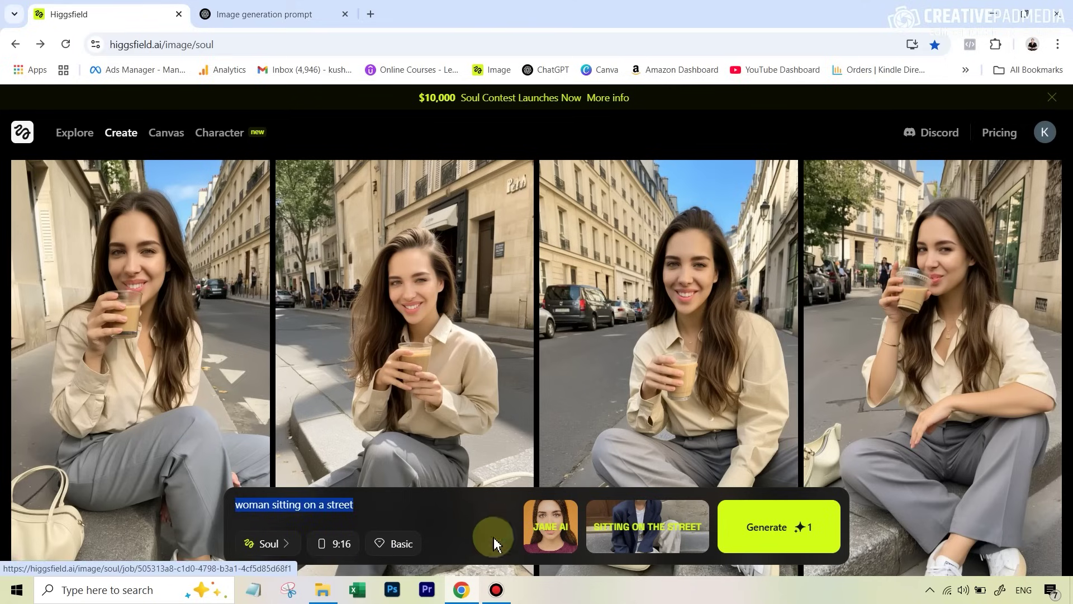
key(ctrl+v)
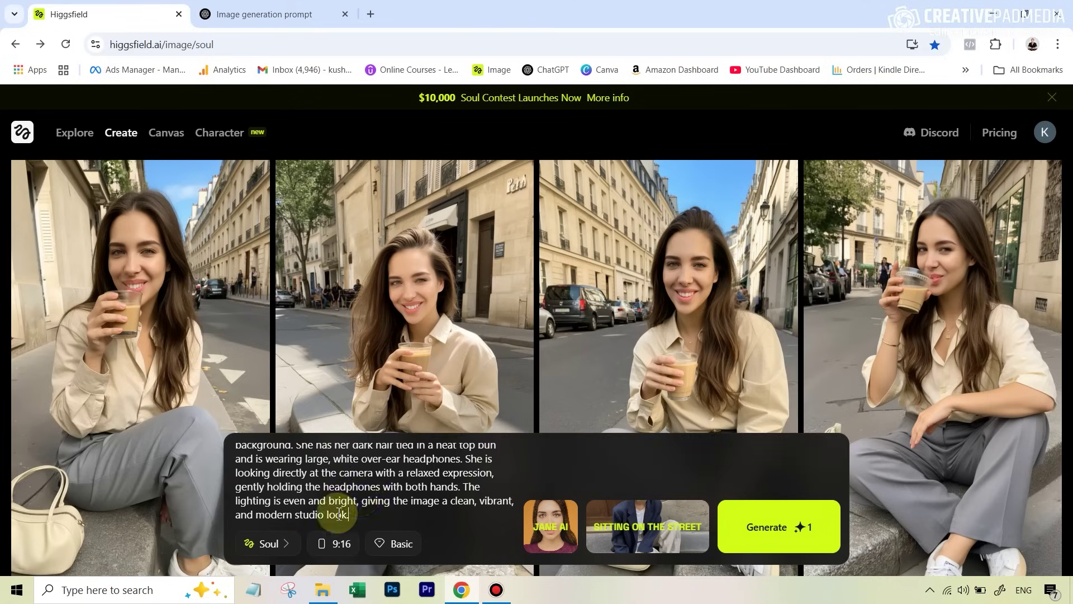
click(655, 535)
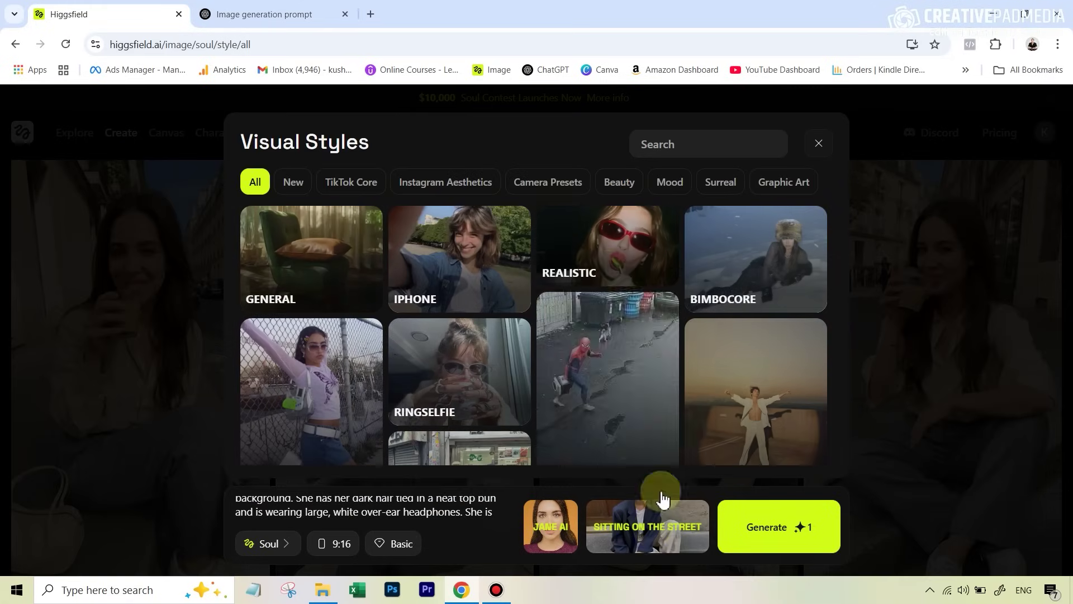
click(599, 246)
click(338, 542)
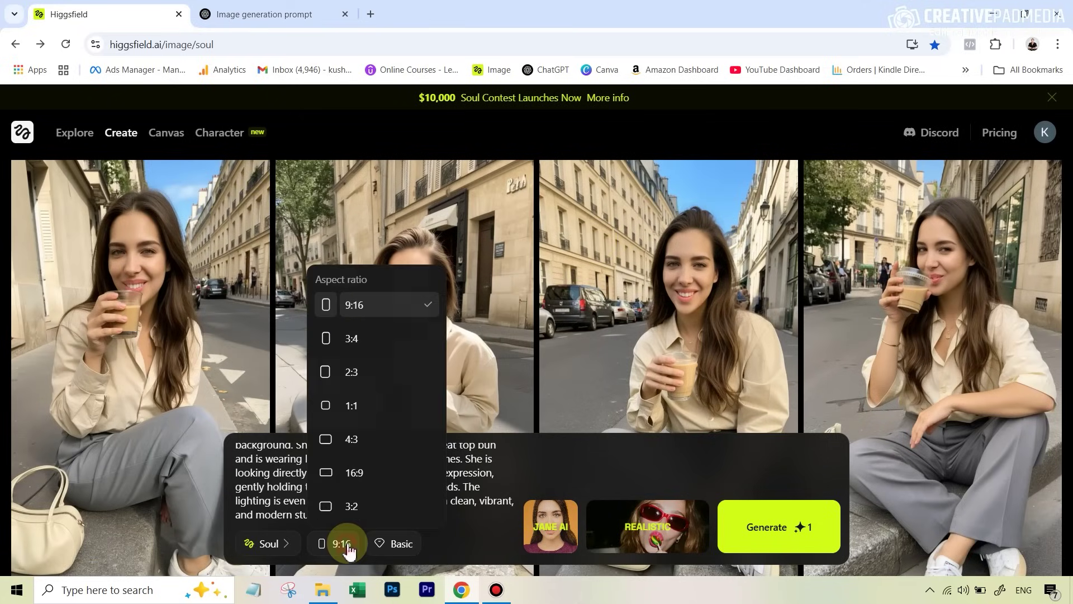
click(383, 338)
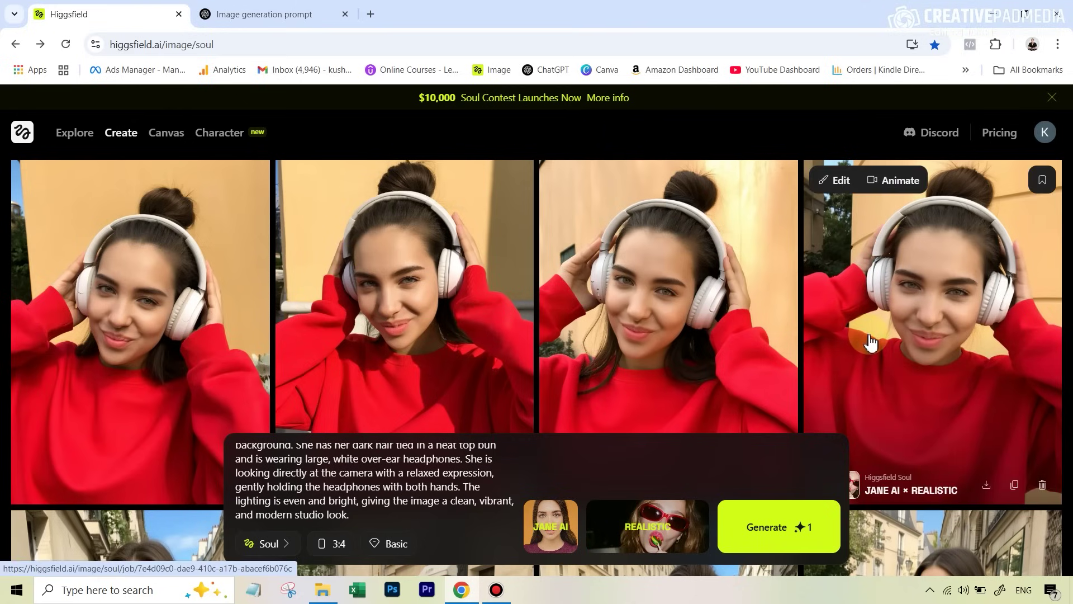
Scroll the ChatGPT conversation back up to the reference photo of the woman in headphones
click(259, 17)
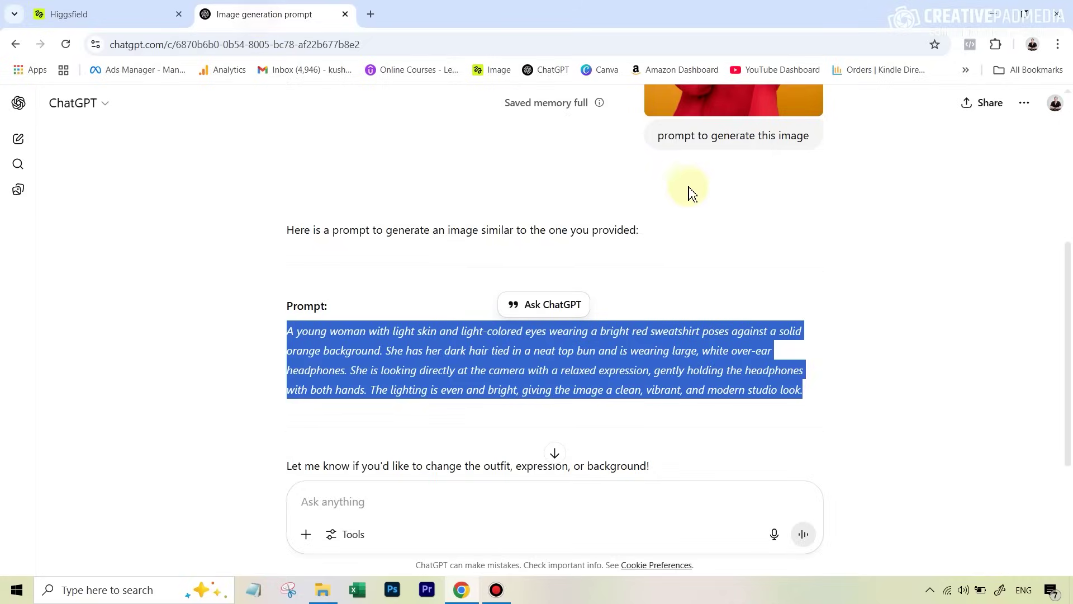
scroll(721, 213, up, 1)
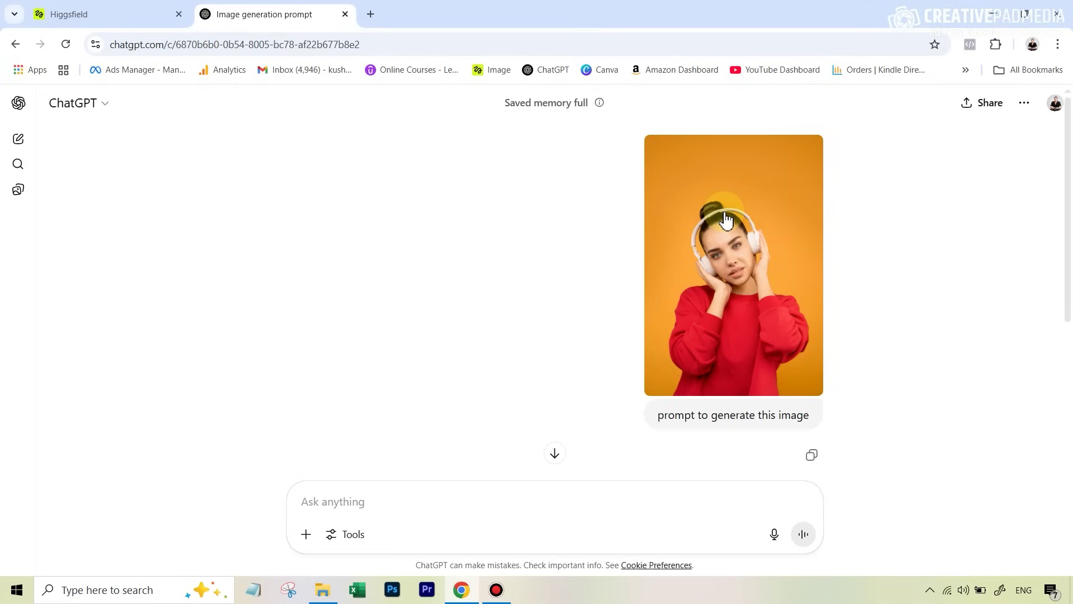
Enlarge the fourth perfume-shop image of Jane AI holding a black bottle
click(107, 25)
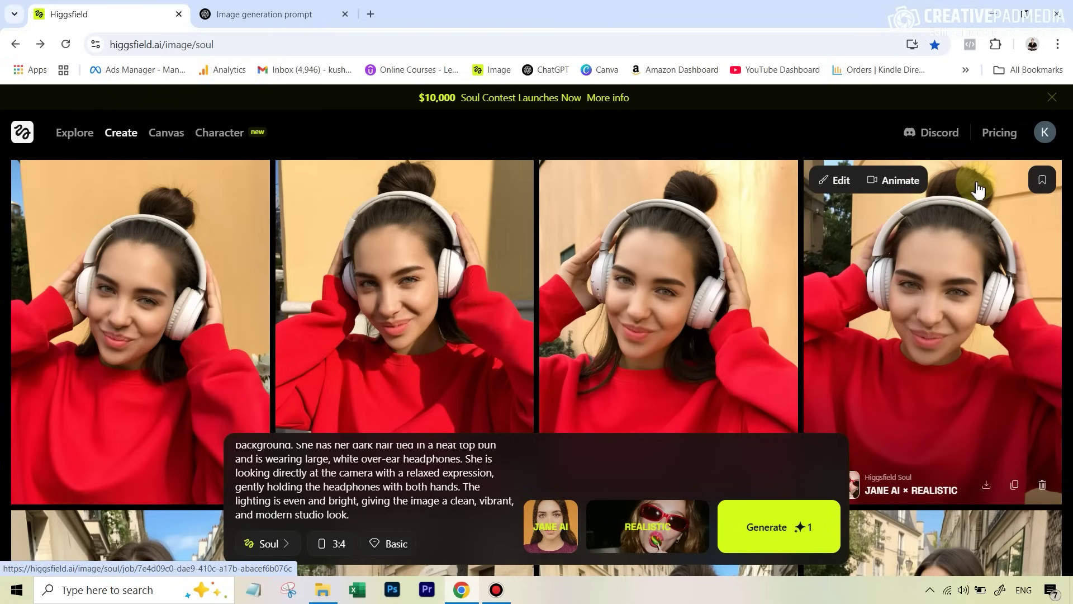
scroll(752, 283, down, 15)
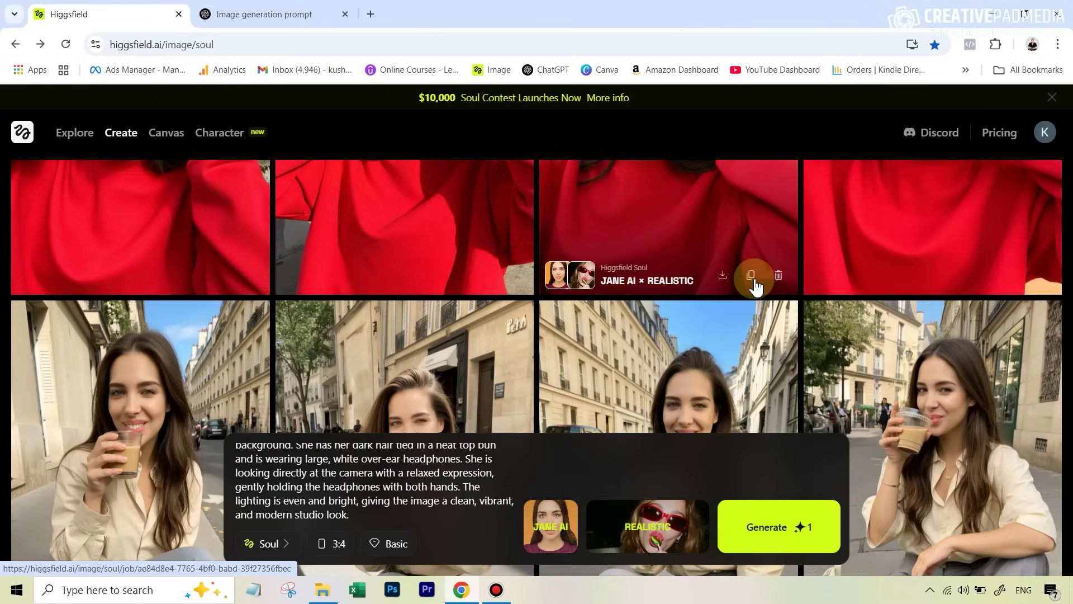
scroll(754, 325, down, 10)
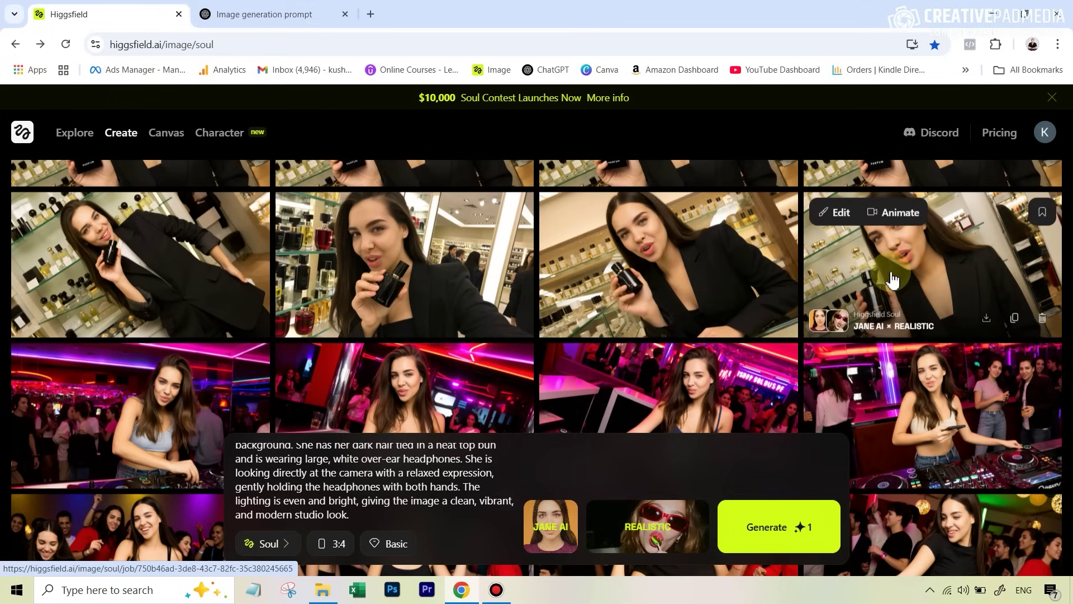
click(890, 266)
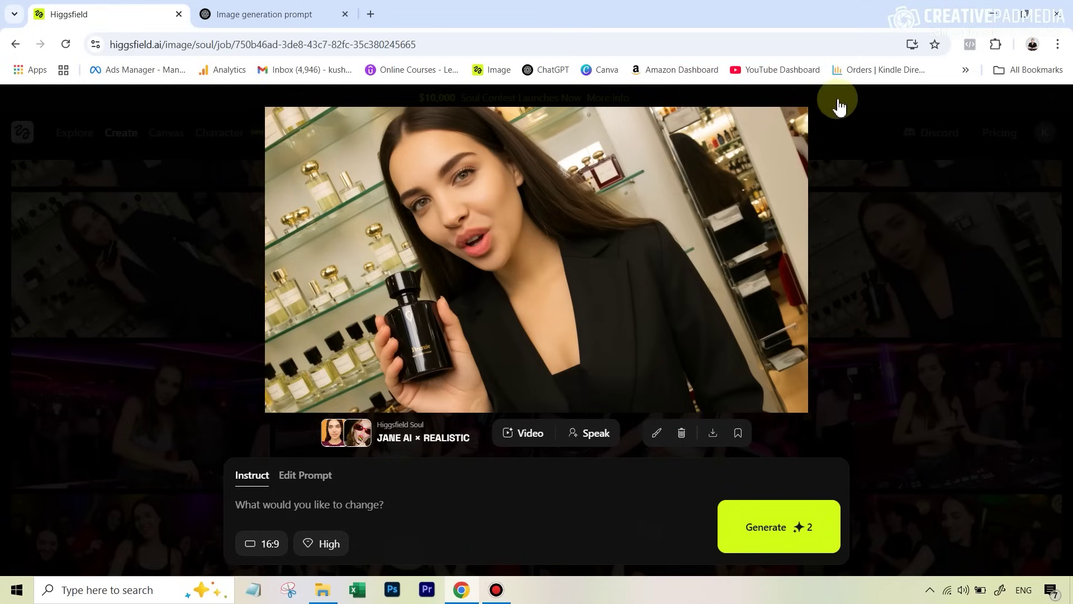
Close the perfume image and preview the neon-club dancing shot in the Soul gallery
click(887, 112)
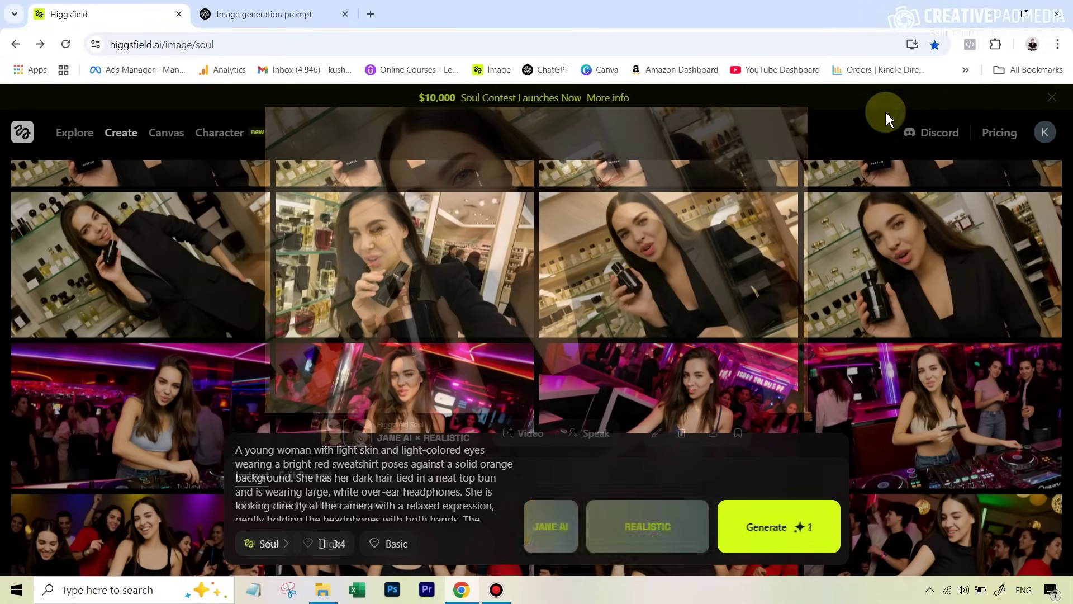
scroll(922, 296, down, 2)
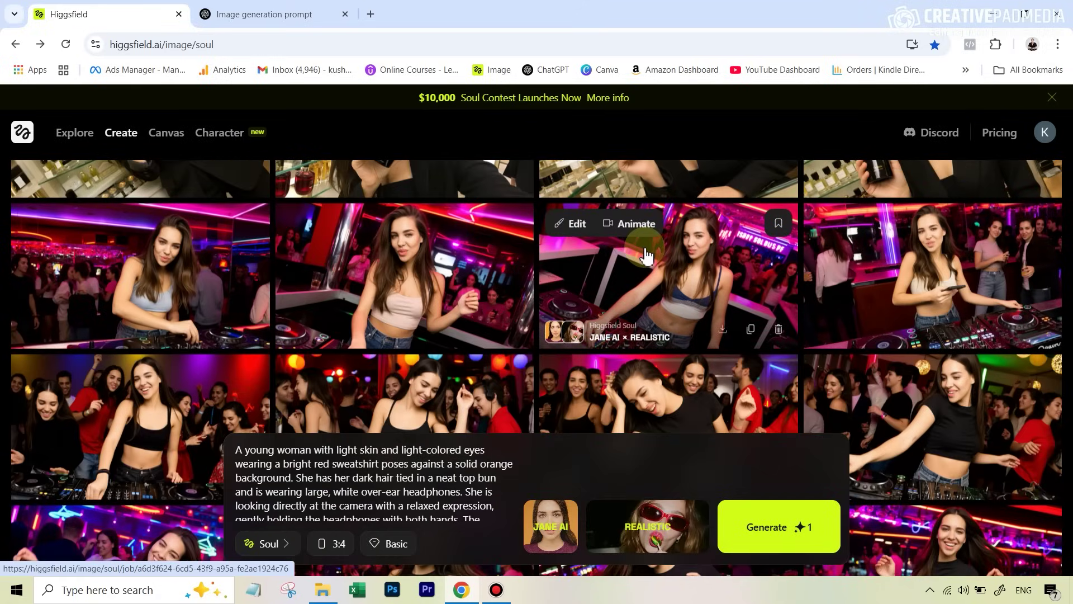
scroll(727, 341, down, 2)
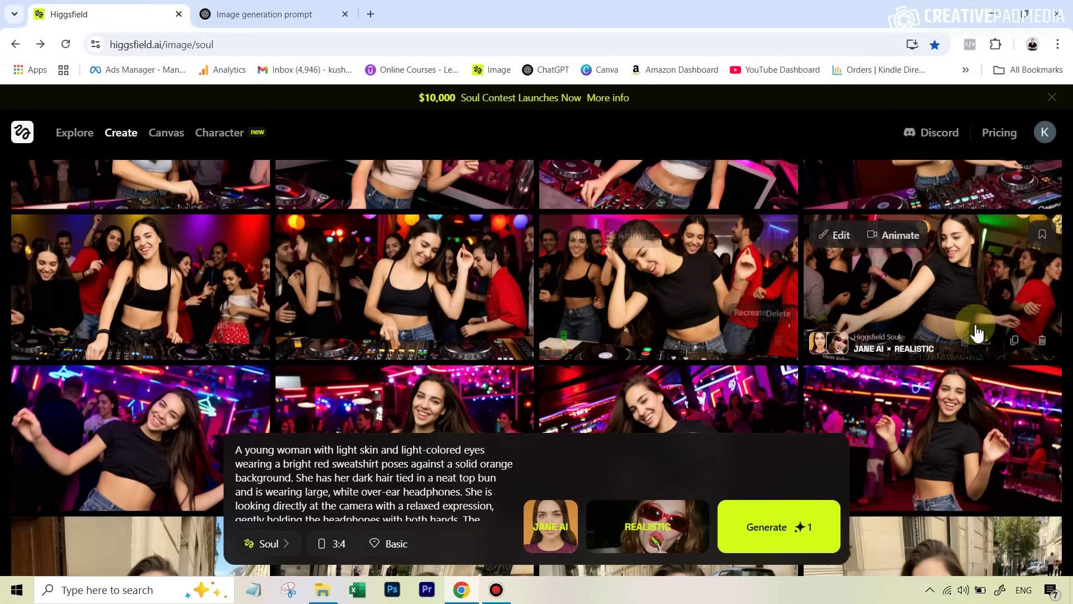
scroll(911, 279, down, 2)
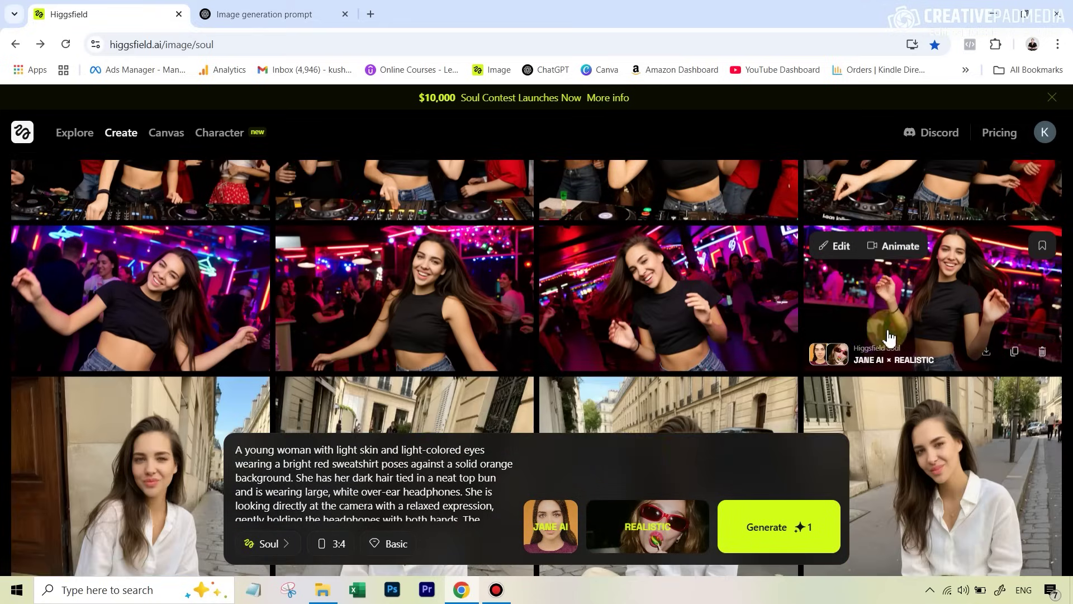
click(918, 274)
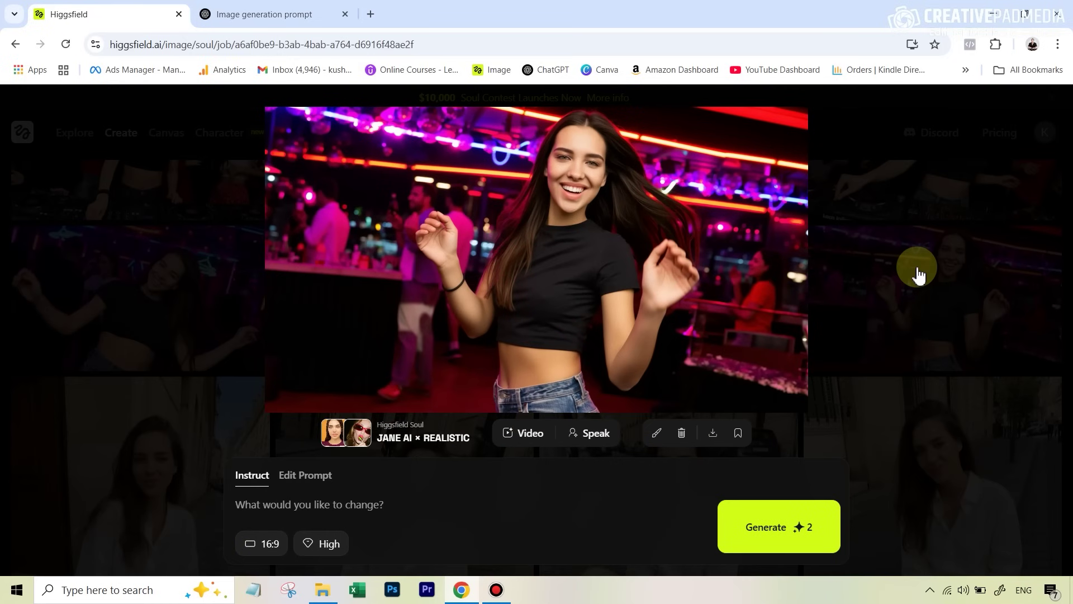
click(918, 273)
Preview the pink-top DJ image, then scroll down to the cobbled-street images
scroll(917, 276, up, 4)
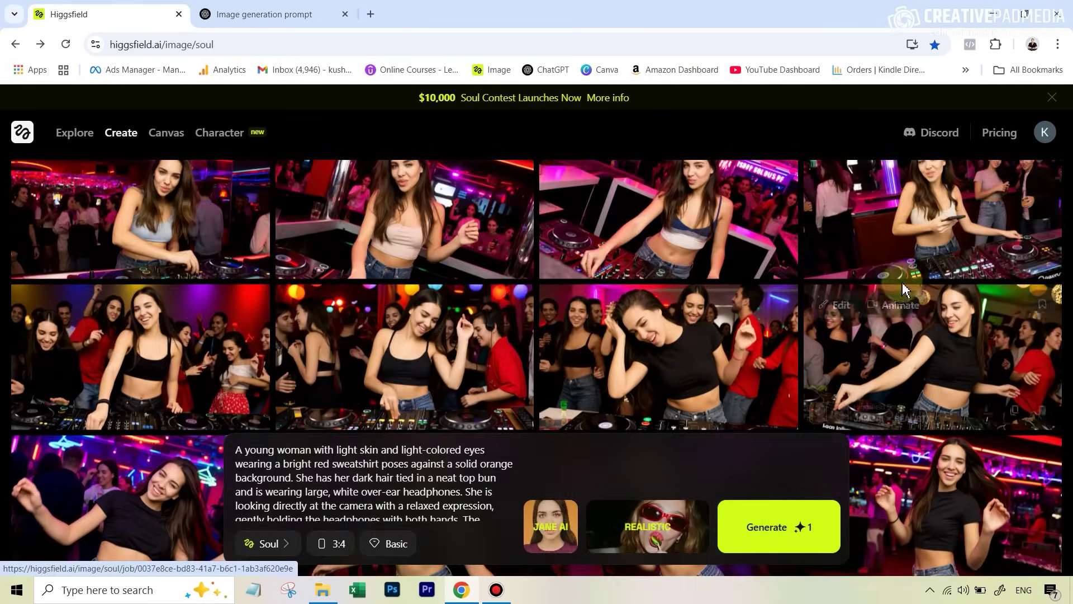
click(397, 200)
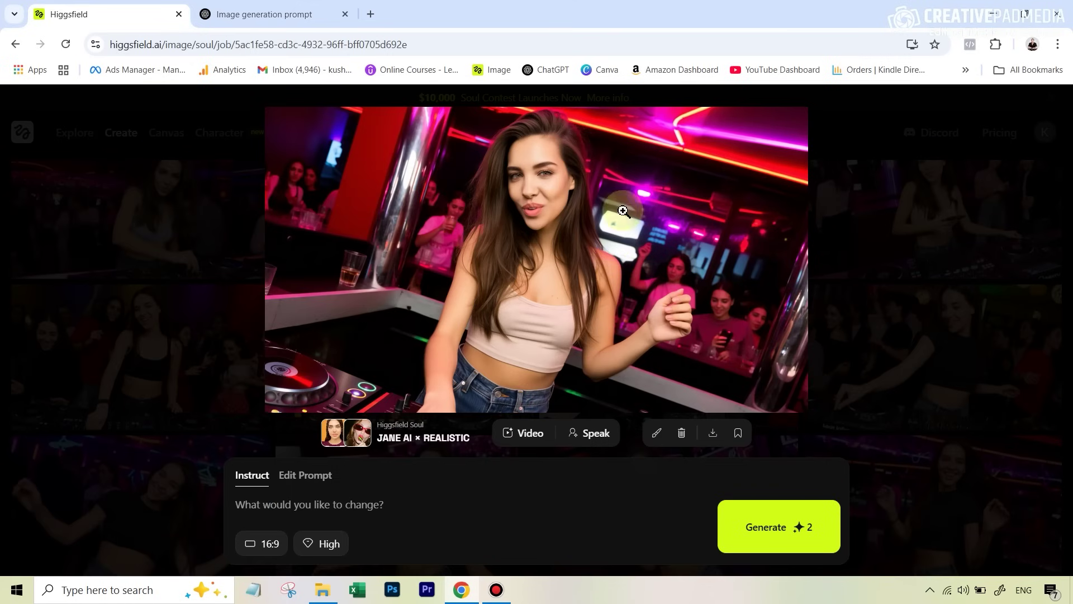
click(930, 314)
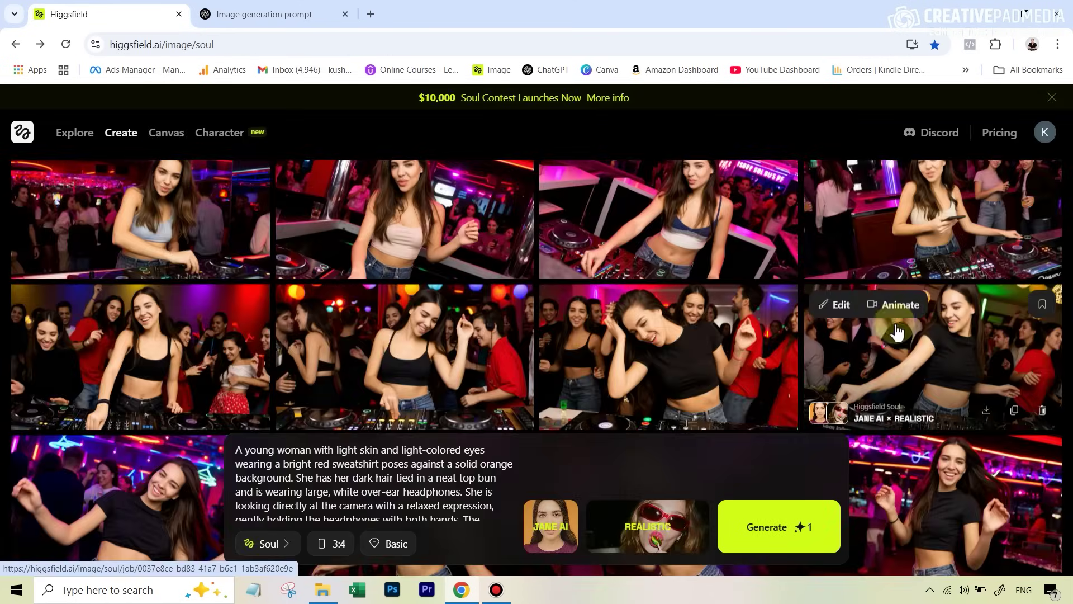
scroll(897, 332, down, 3)
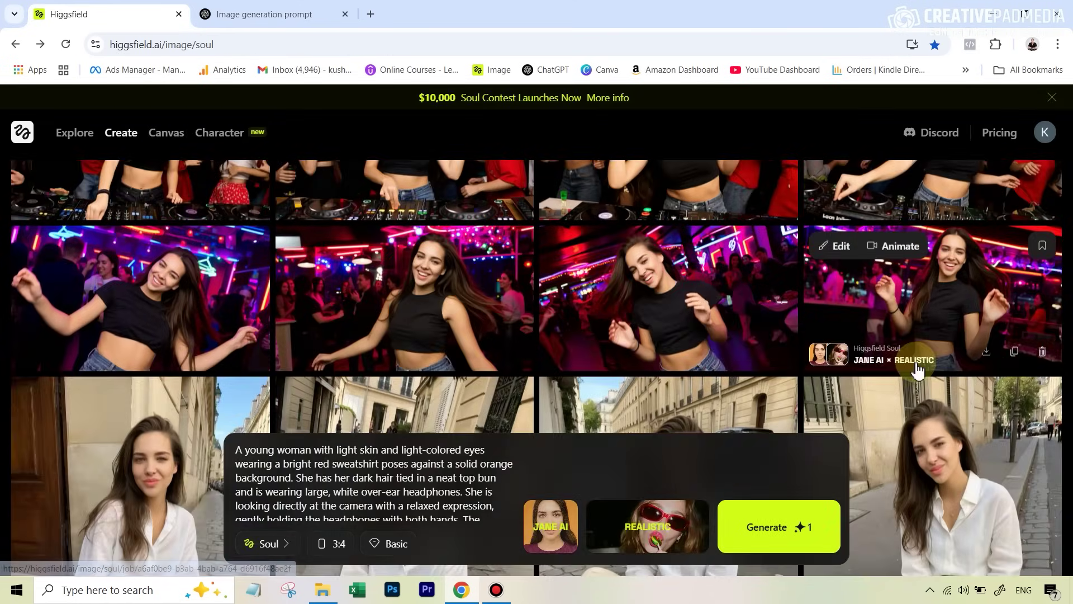
scroll(855, 345, down, 3)
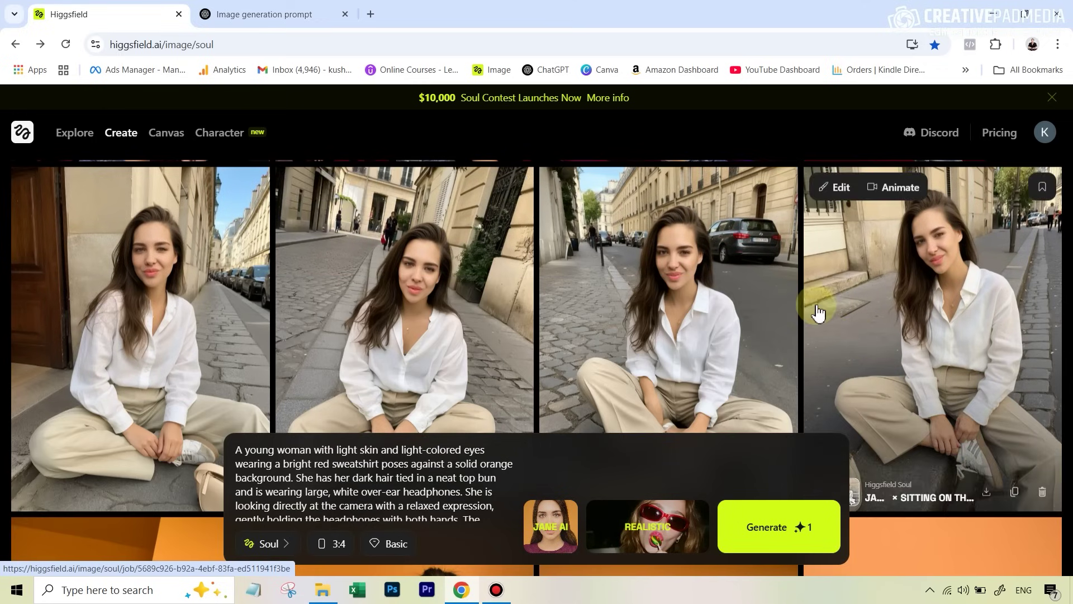
scroll(814, 307, down, 3)
scroll(754, 291, down, 2)
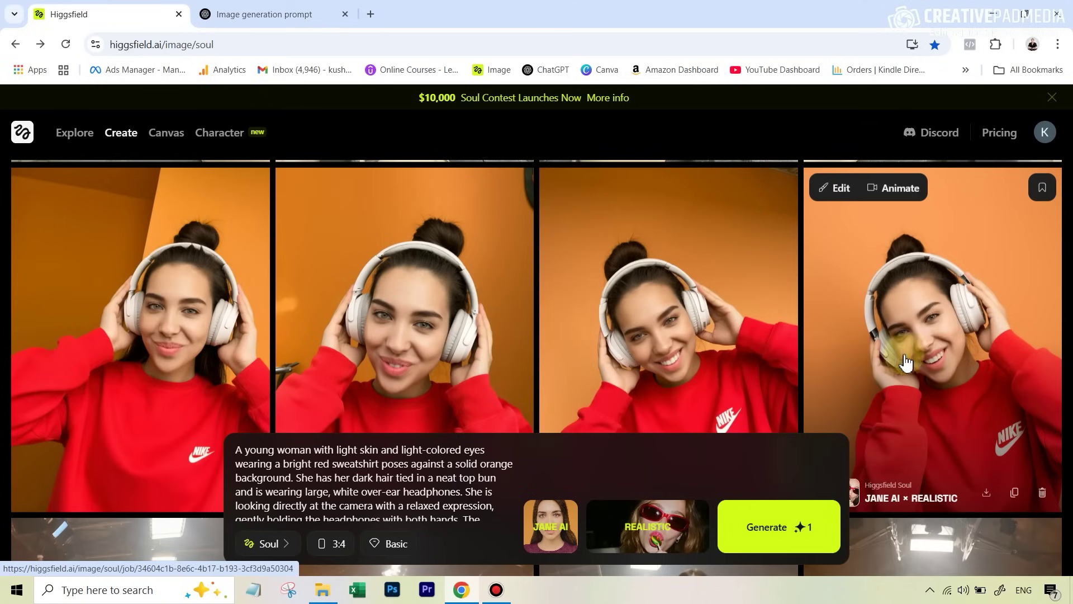
scroll(933, 363, down, 5)
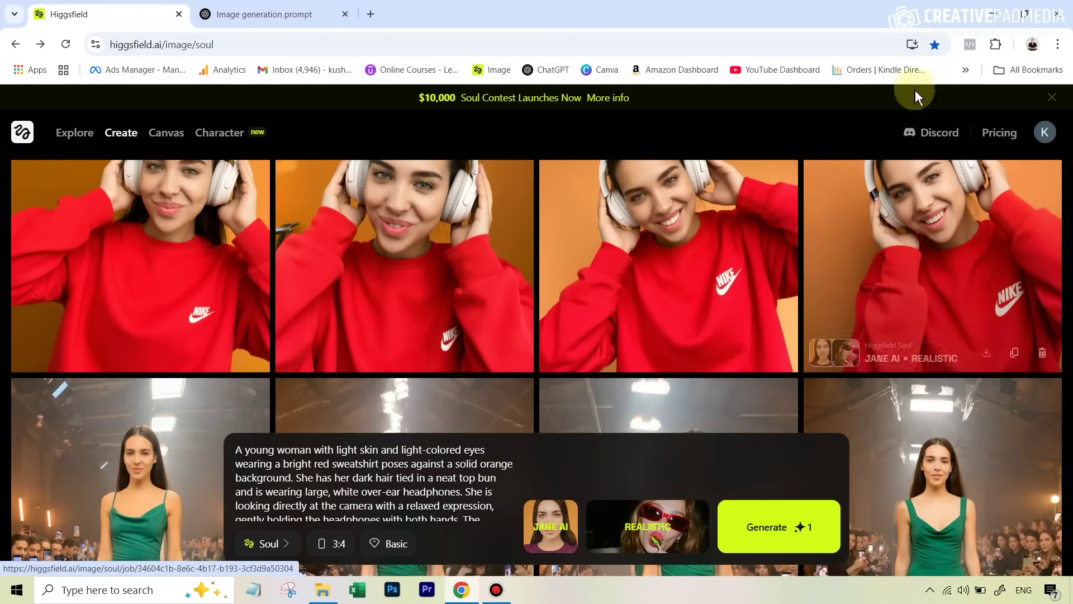
scroll(911, 215, down, 3)
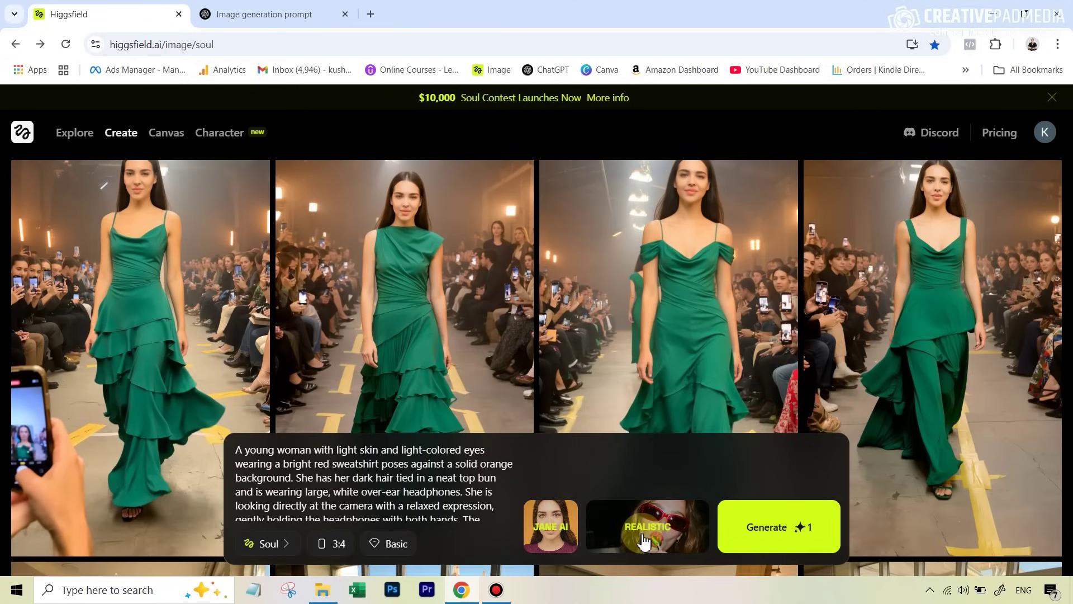
click(644, 536)
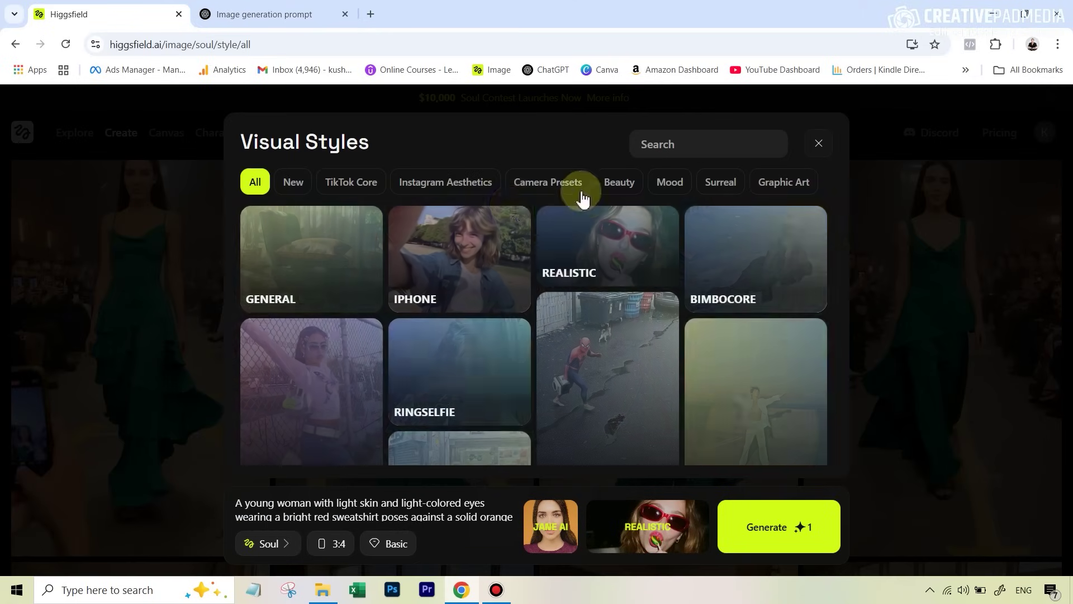
click(575, 265)
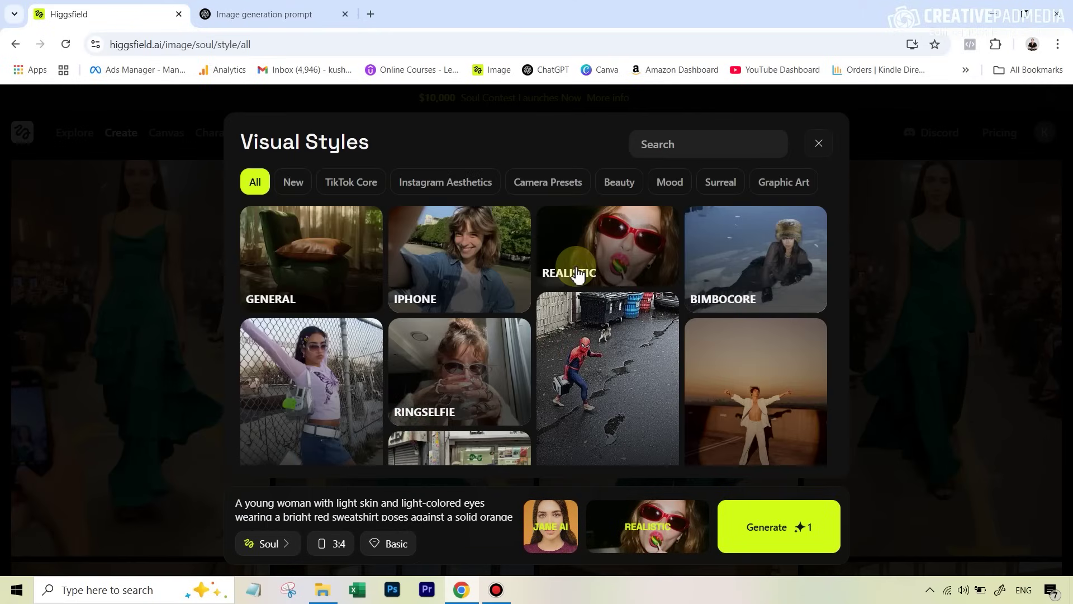
click(819, 147)
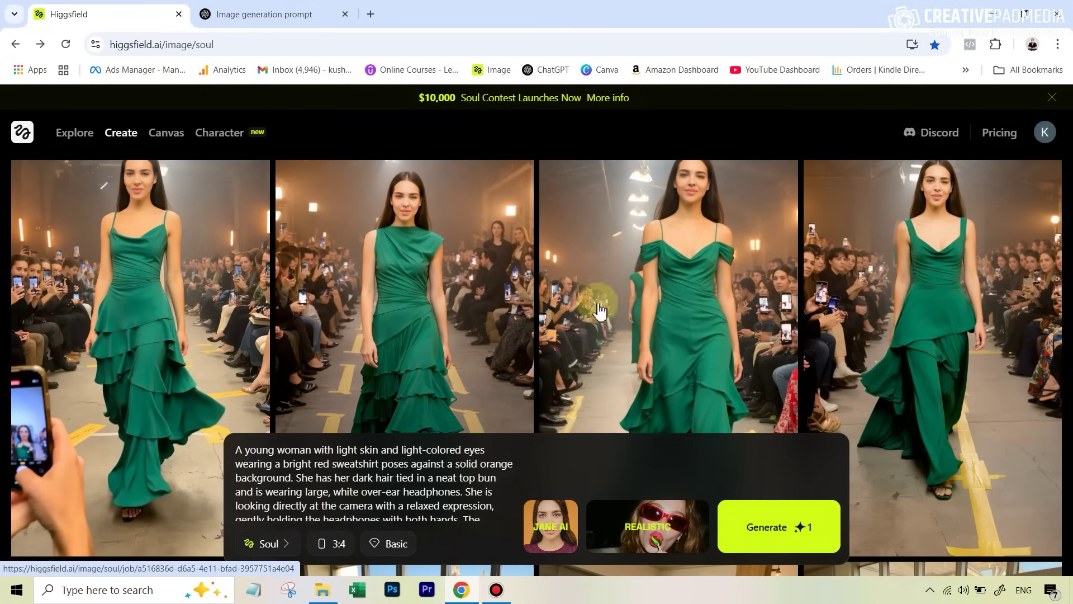
scroll(863, 344, down, 6)
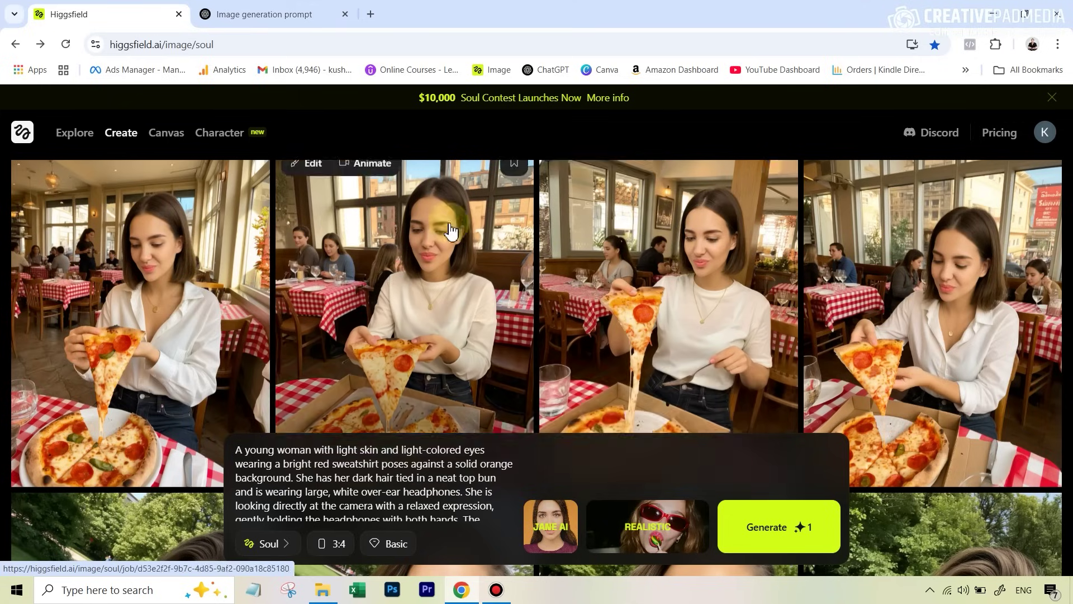
scroll(898, 391, down, 5)
scroll(900, 378, down, 1)
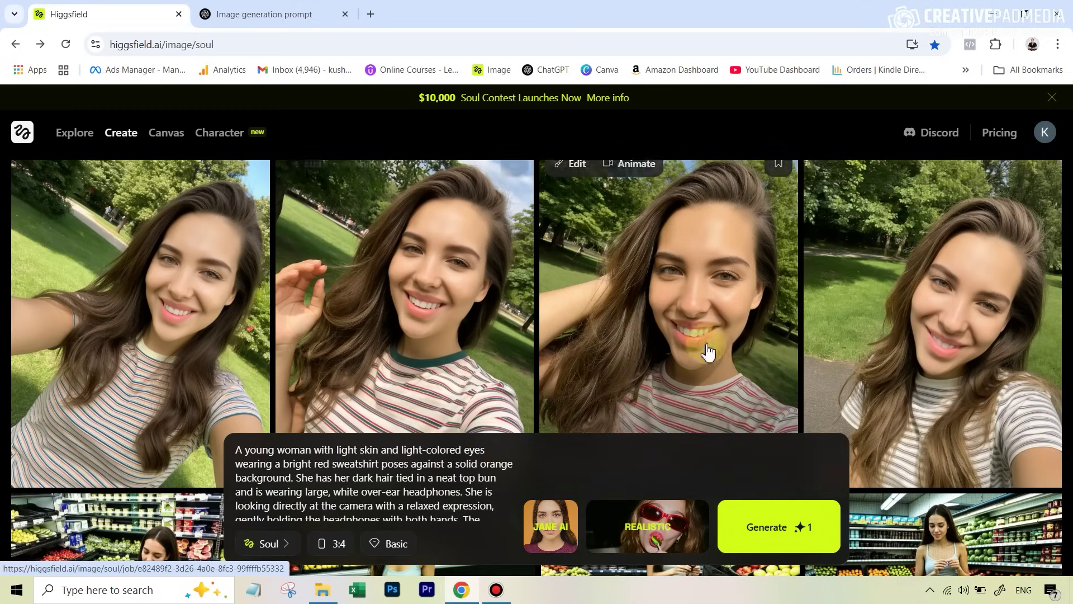
scroll(798, 360, down, 4)
scroll(615, 335, down, 2)
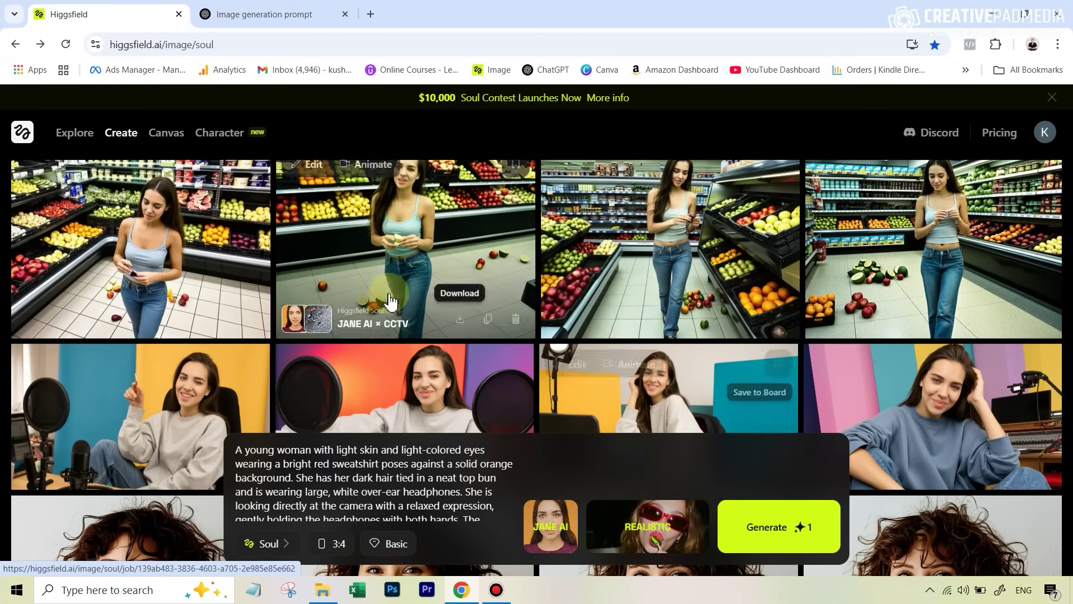
scroll(503, 302, up, 1)
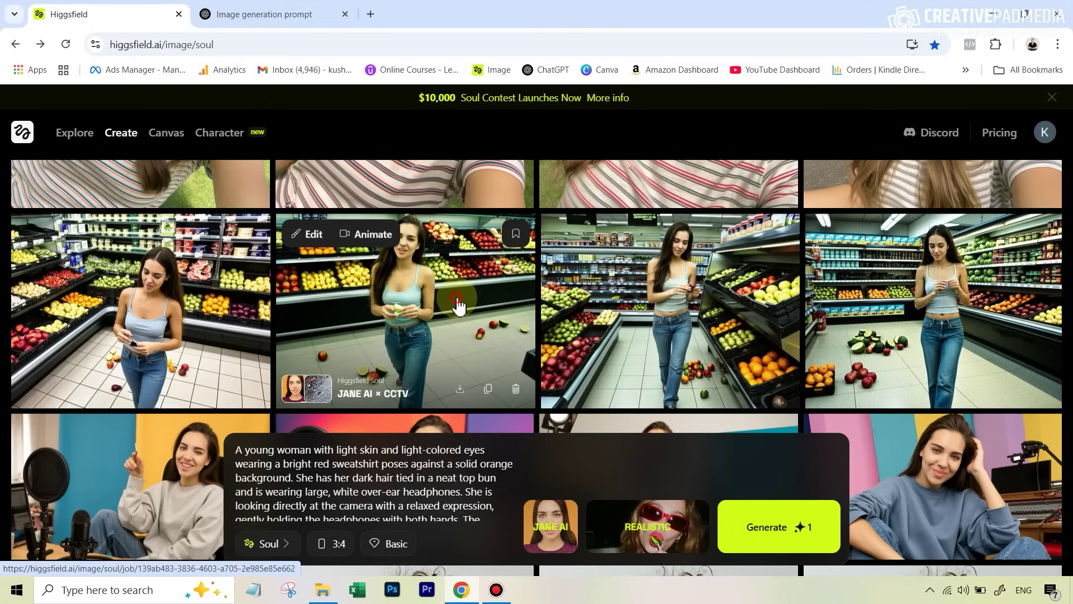
click(459, 307)
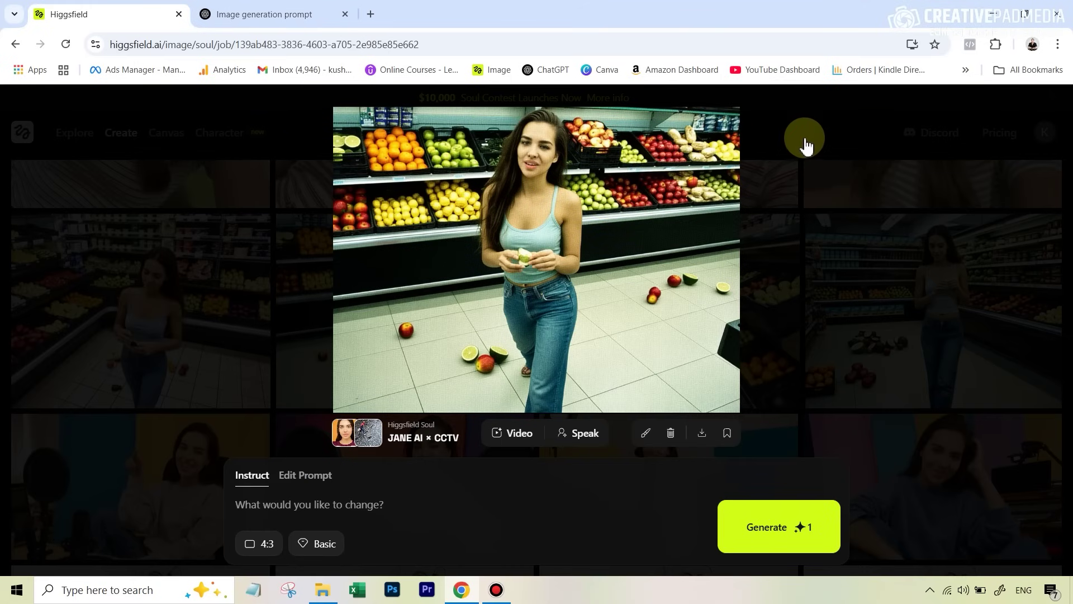
click(814, 124)
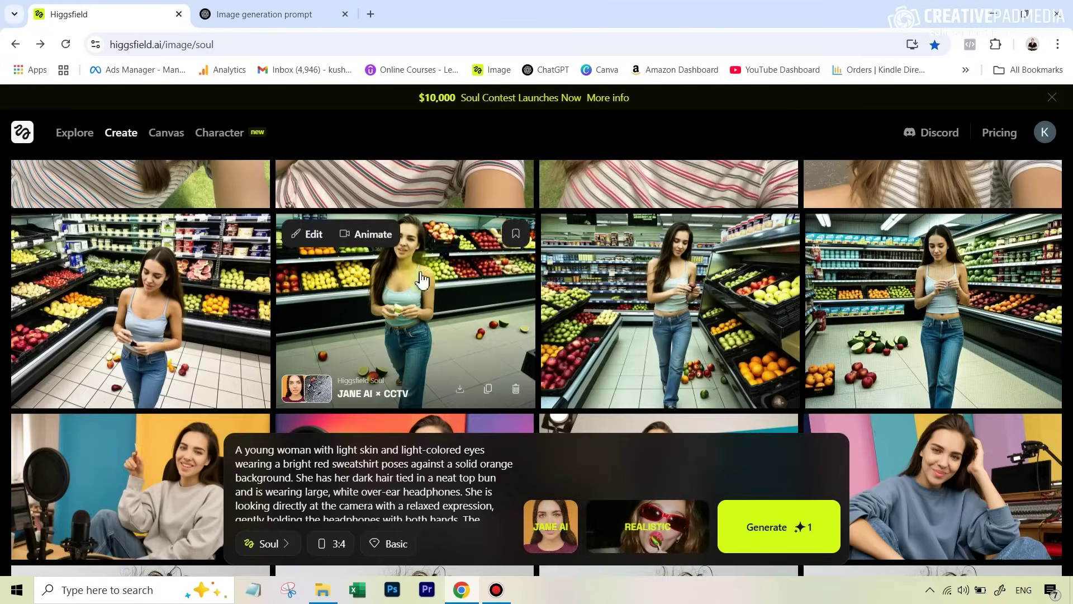
scroll(475, 338, down, 2)
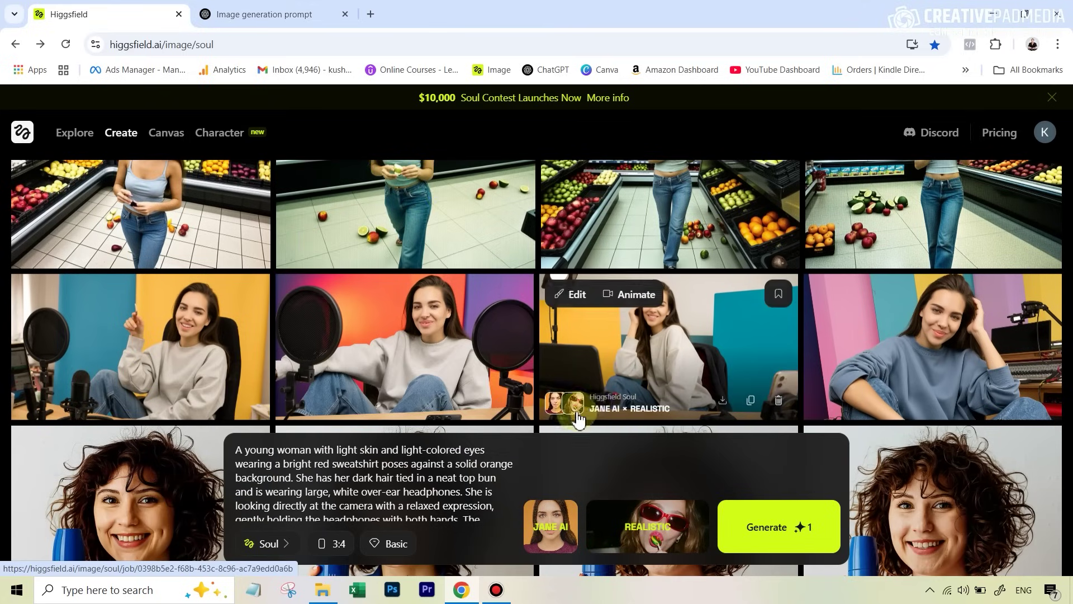
click(689, 335)
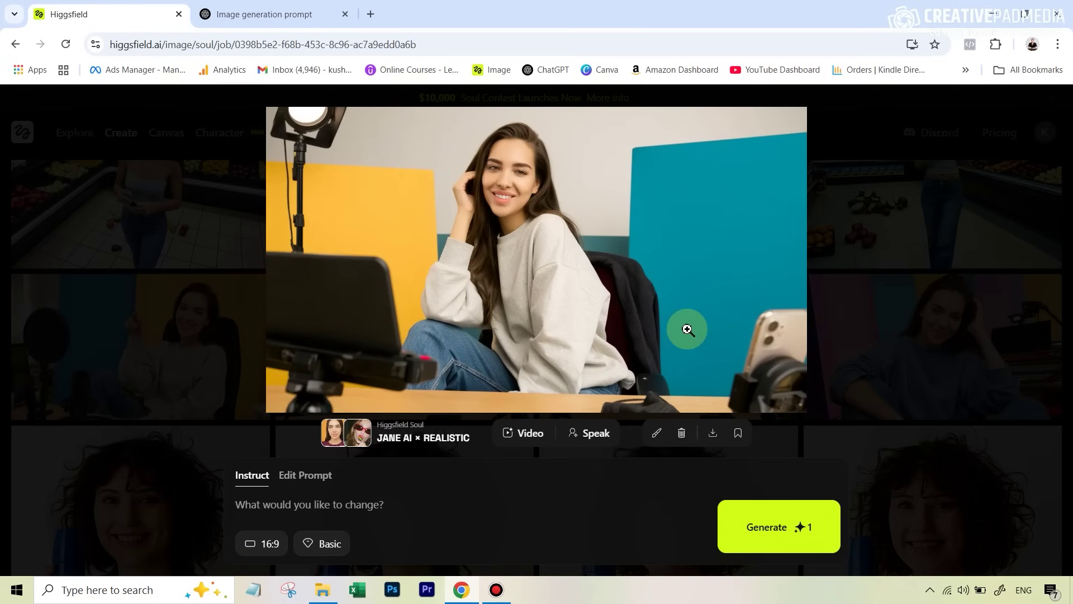
click(869, 334)
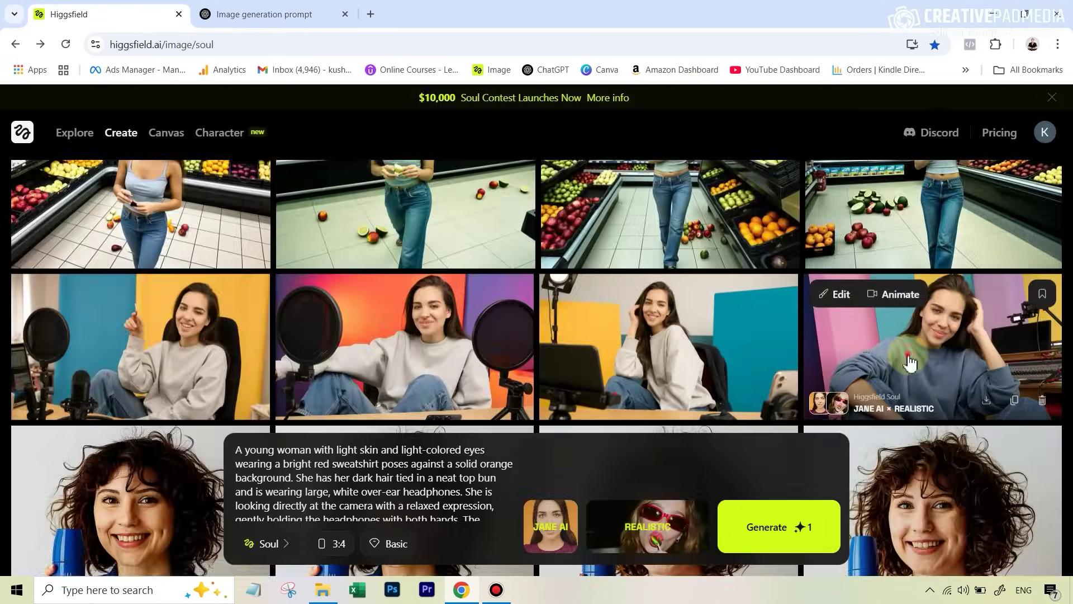
click(905, 359)
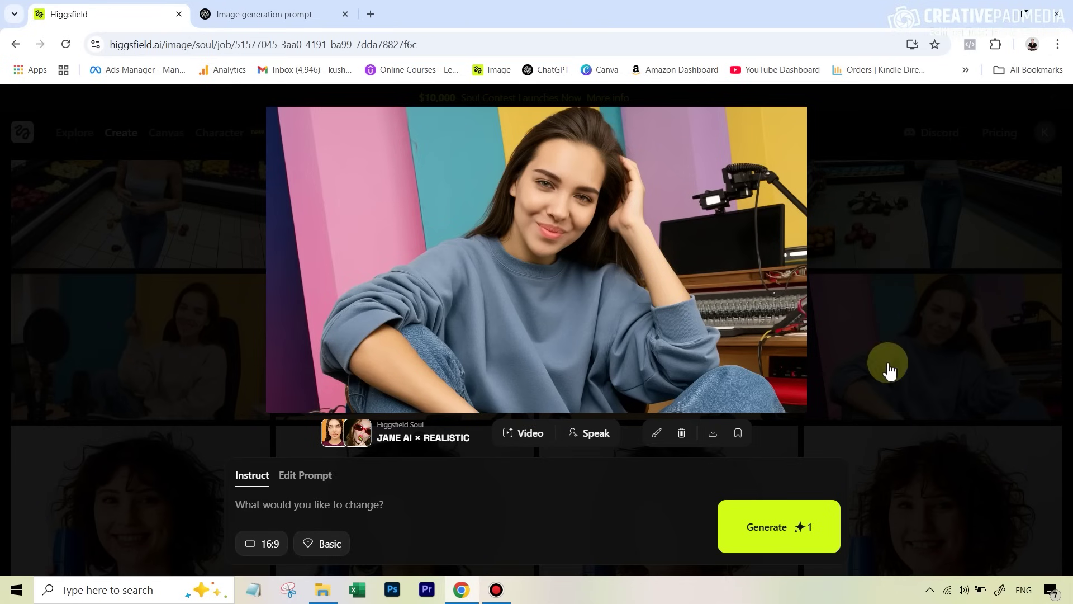
click(898, 340)
scroll(846, 410, down, 3)
scroll(847, 411, down, 10)
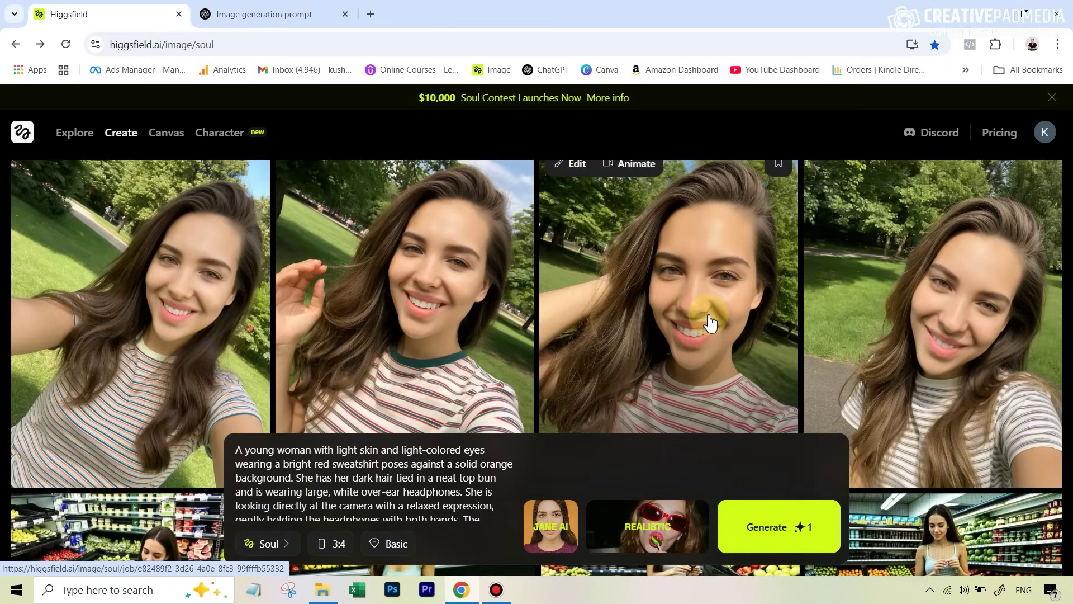
scroll(711, 317, down, 6)
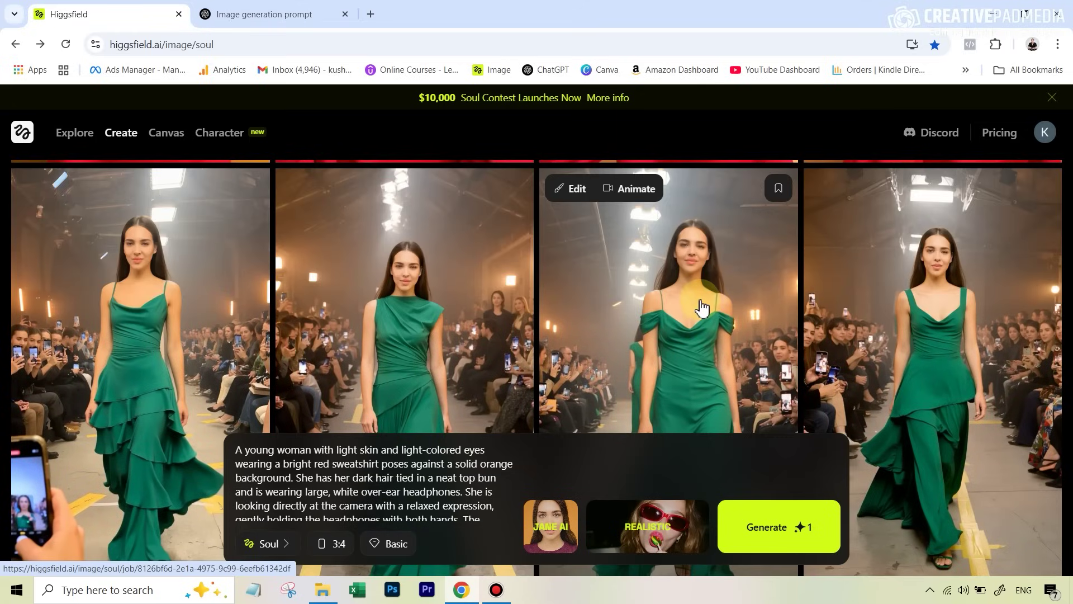
mouse_move(118, 137)
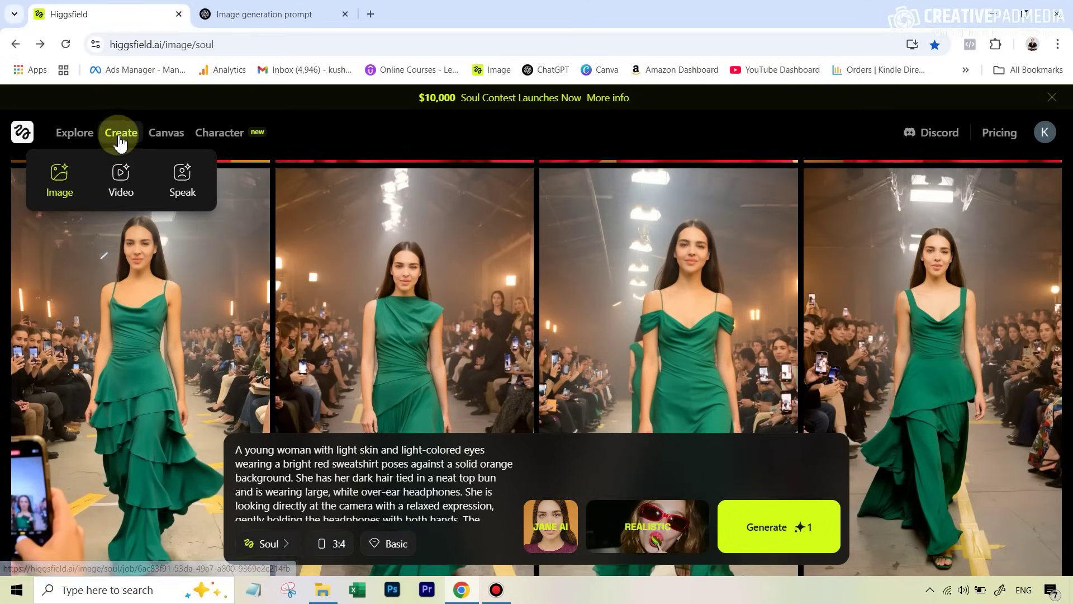
click(127, 178)
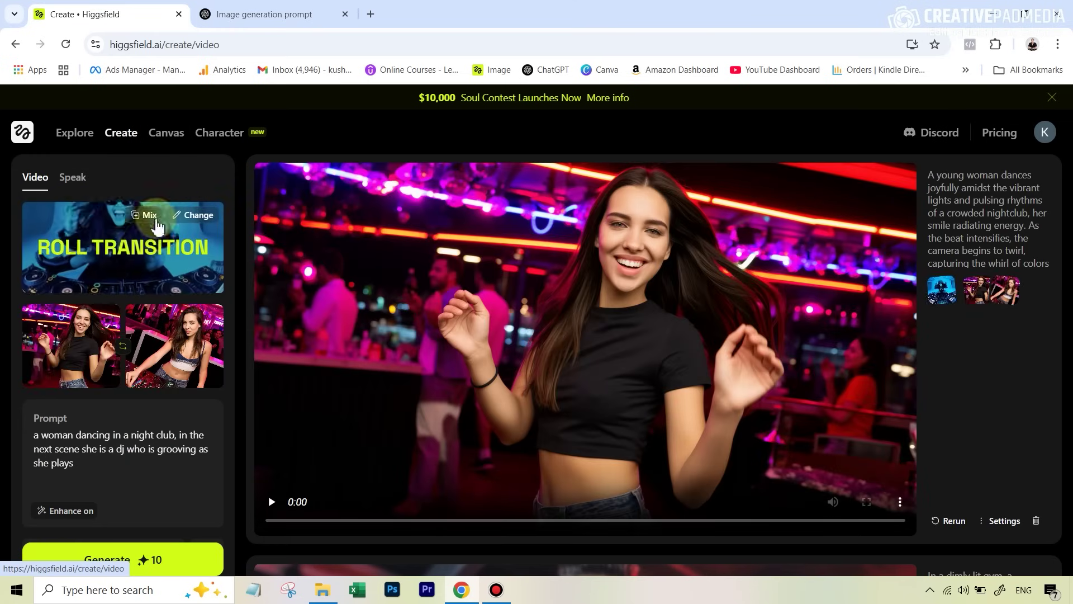
Browse the Motion Controls effects for the Roll Transition video and return to the finished clip
click(199, 218)
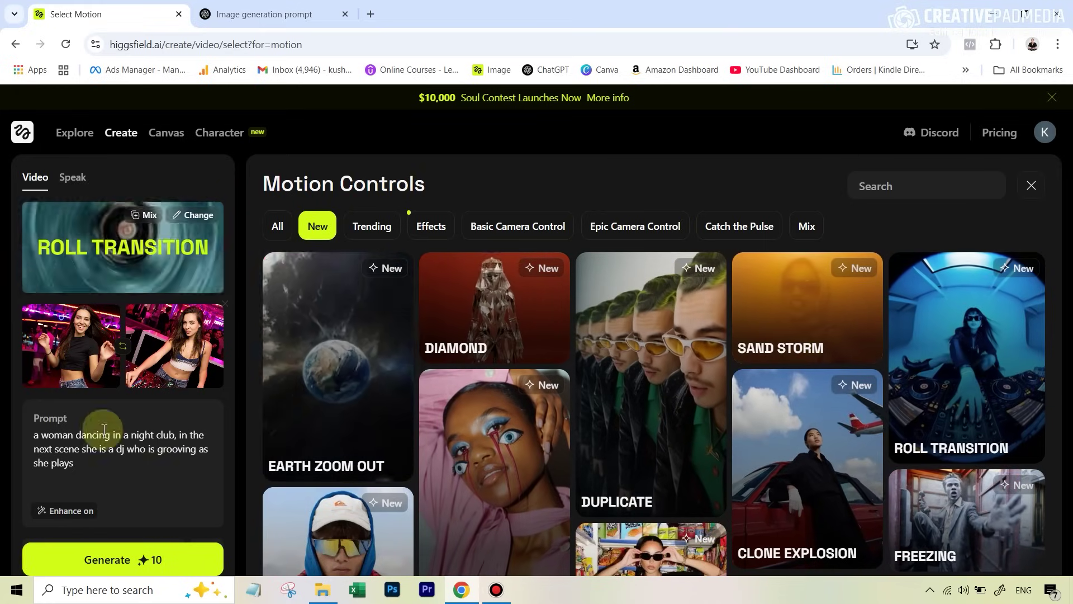
click(47, 429)
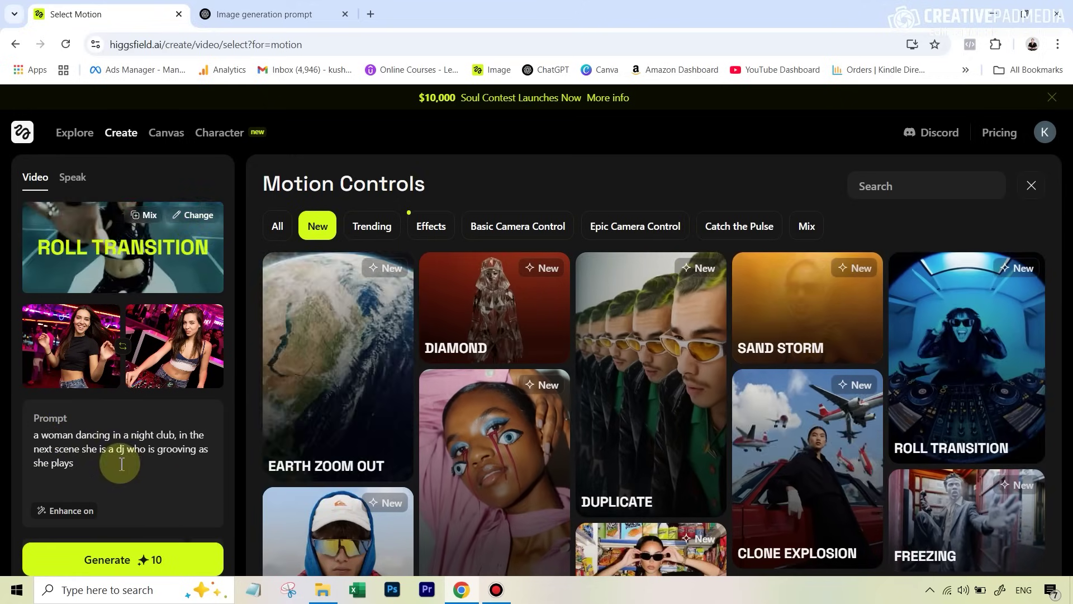
scroll(123, 473, down, 1)
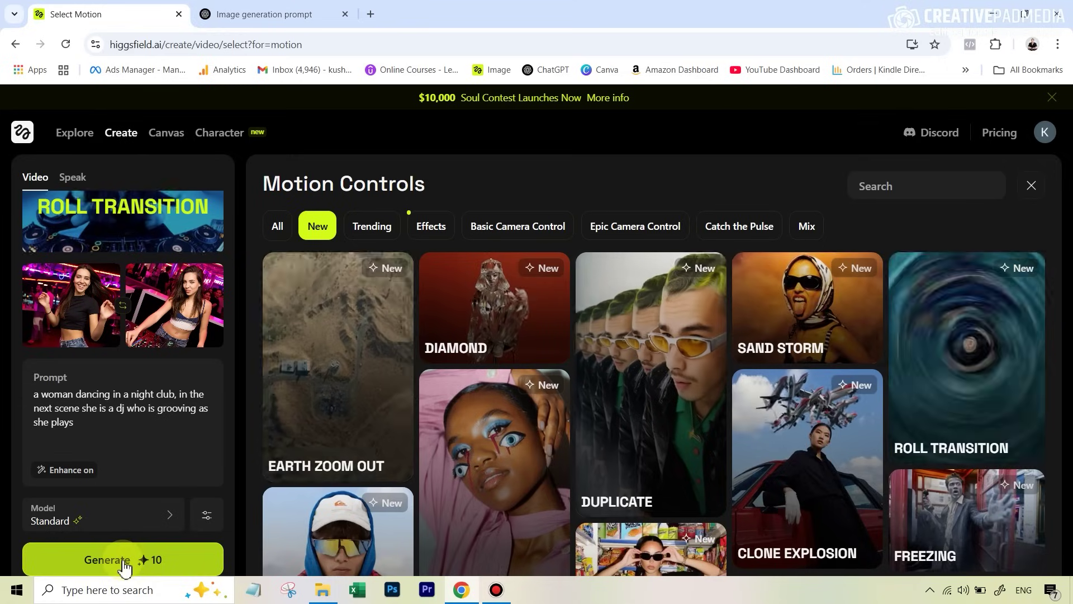
mouse_move(120, 146)
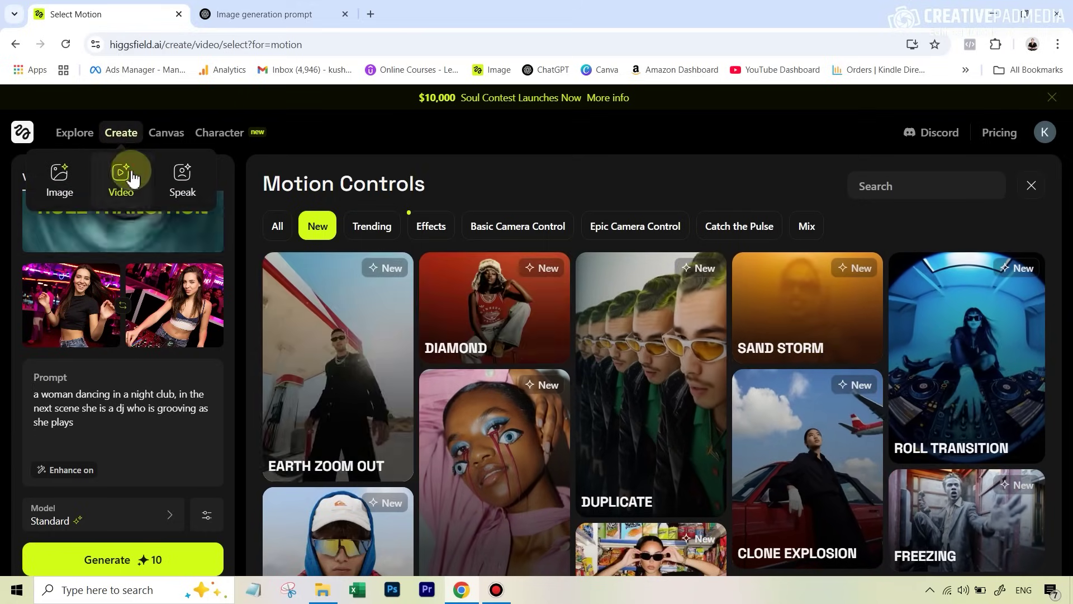
click(121, 171)
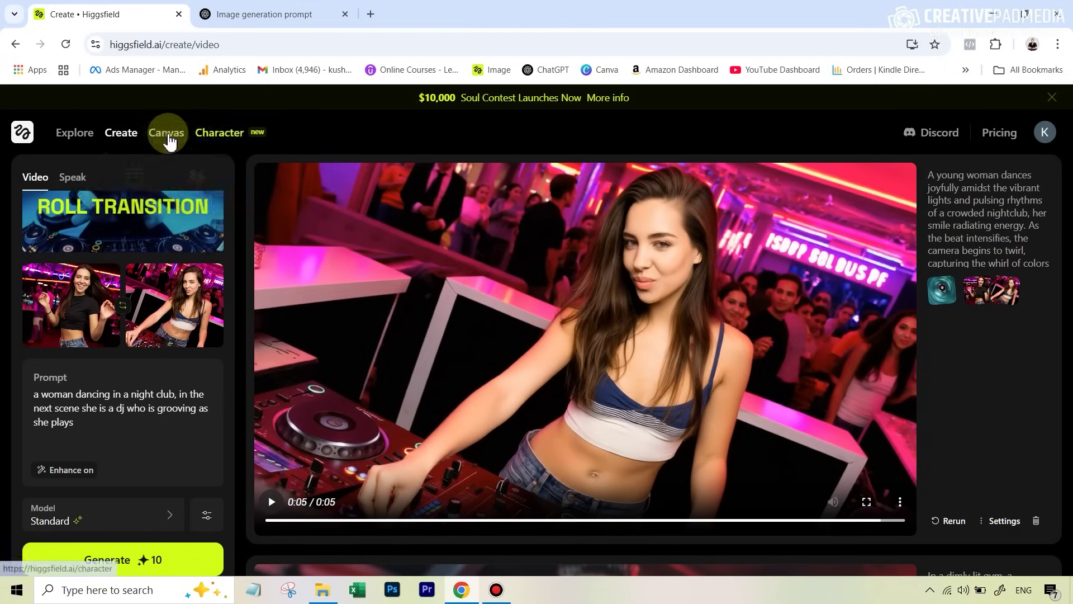
Start a product placement Canvas with the character's perfume-shop image
mouse_move(168, 140)
click(137, 176)
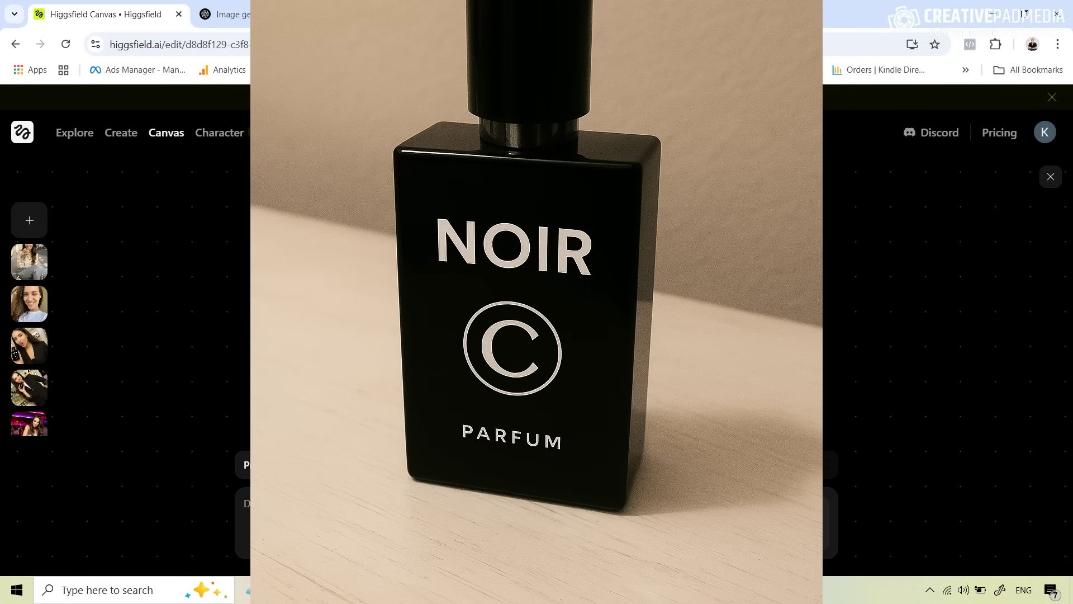
Mask the bottle in her hand, add the NOIR PARFUM photo as the product, and generate
mouse_move(441, 327)
mouse_down()
mouse_move(433, 357)
mouse_move(458, 392)
mouse_move(455, 335)
mouse_move(471, 382)
mouse_move(445, 398)
mouse_up()
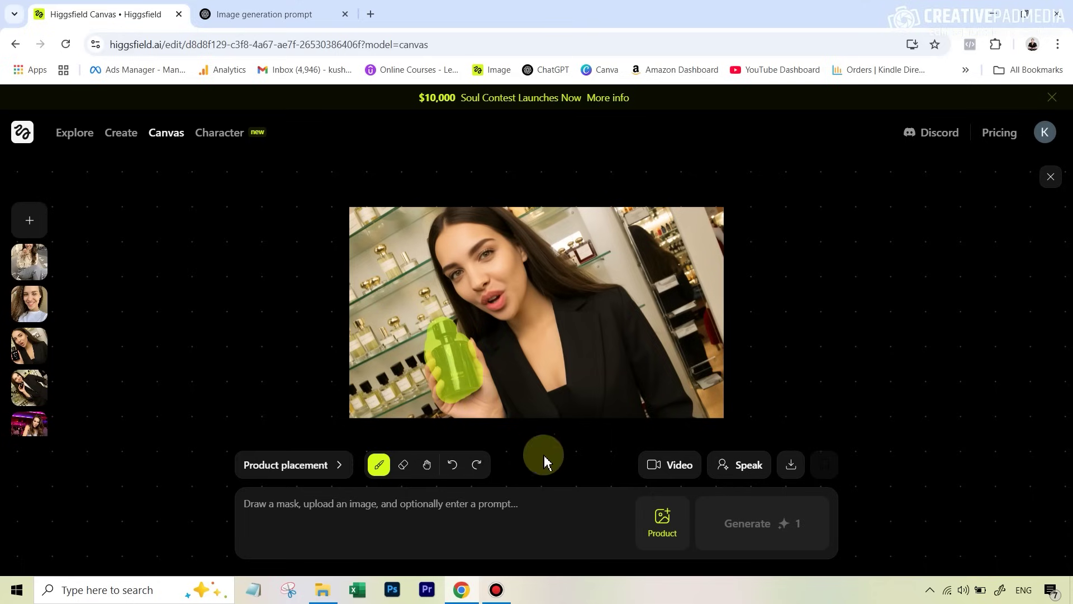
click(664, 517)
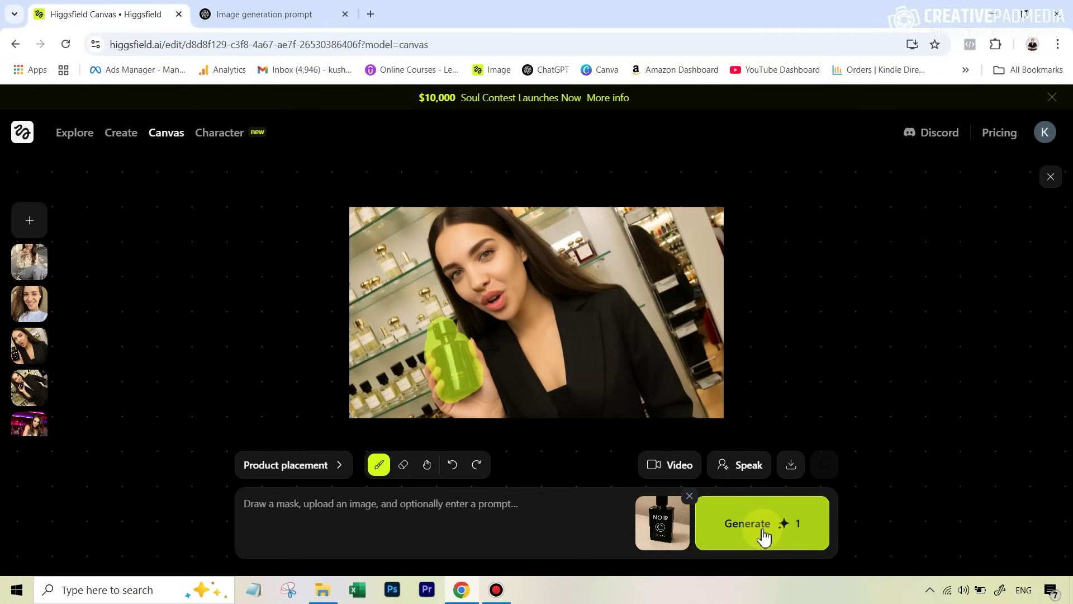
click(764, 536)
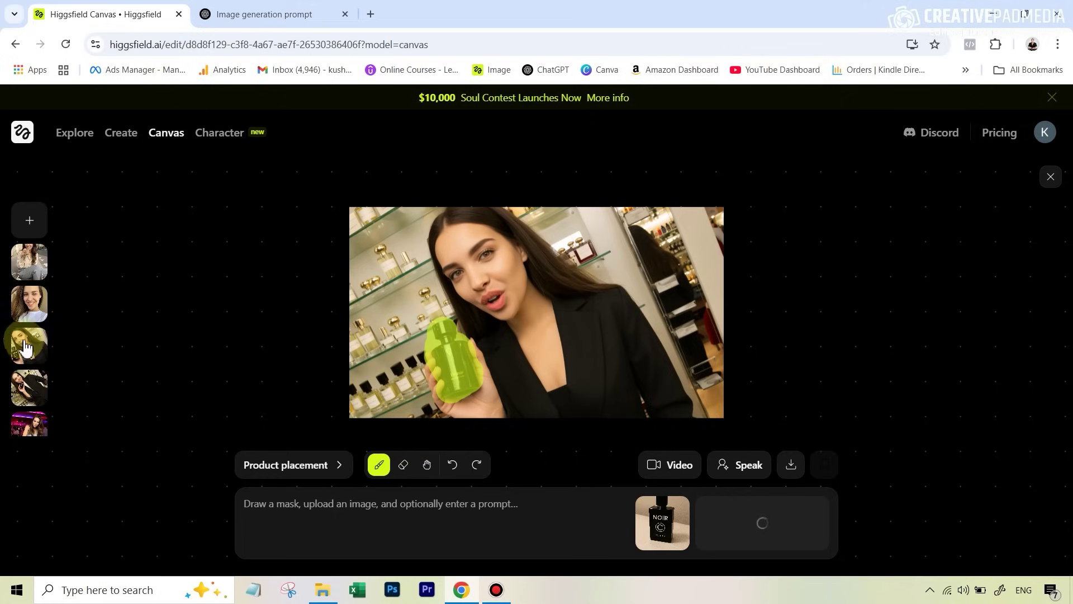
View the finished NOIR perfume placement result from the image history
click(28, 352)
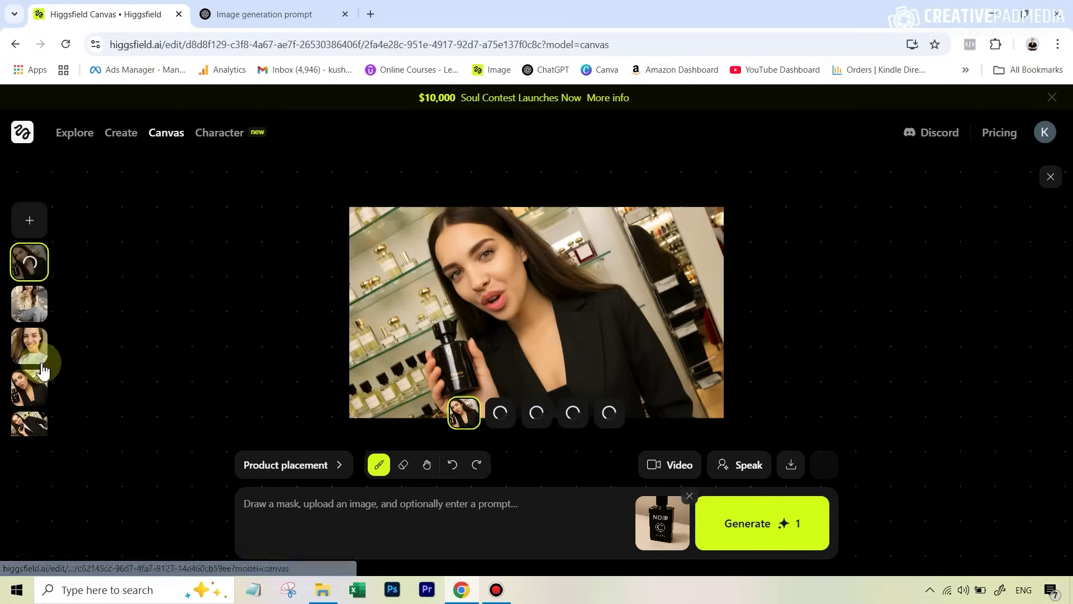
click(29, 385)
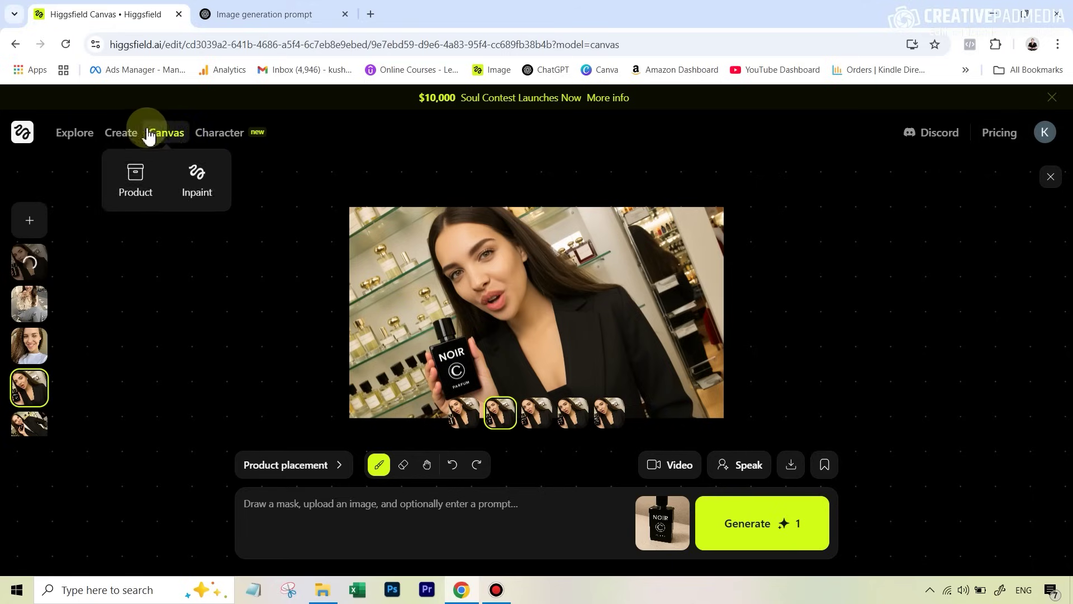
mouse_move(112, 140)
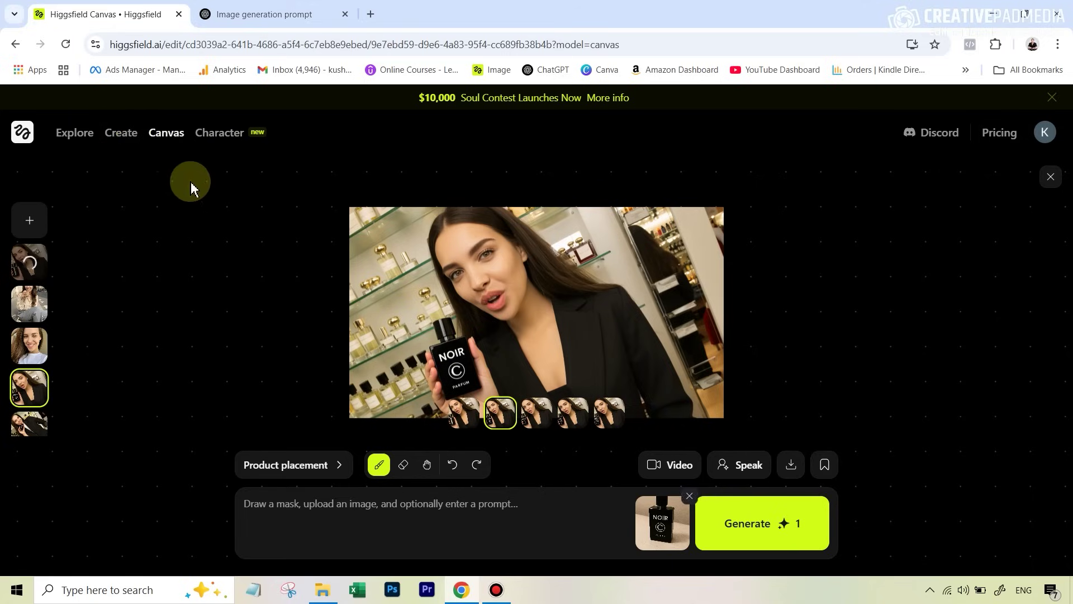
click(190, 185)
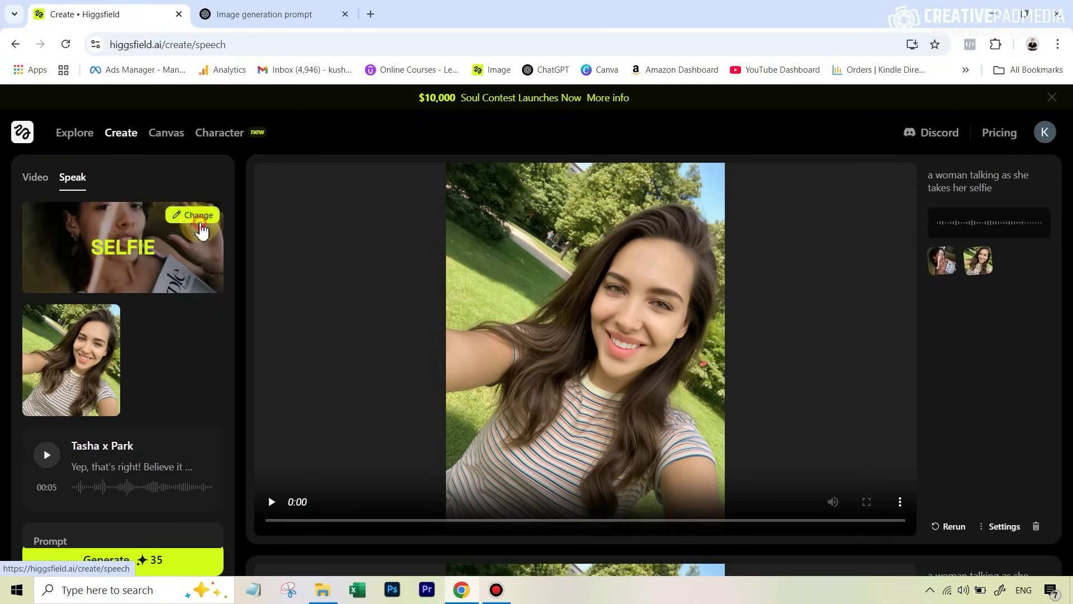
Keep the SELFIE speaking motion and remove the Tasha x Park audio clip
click(203, 231)
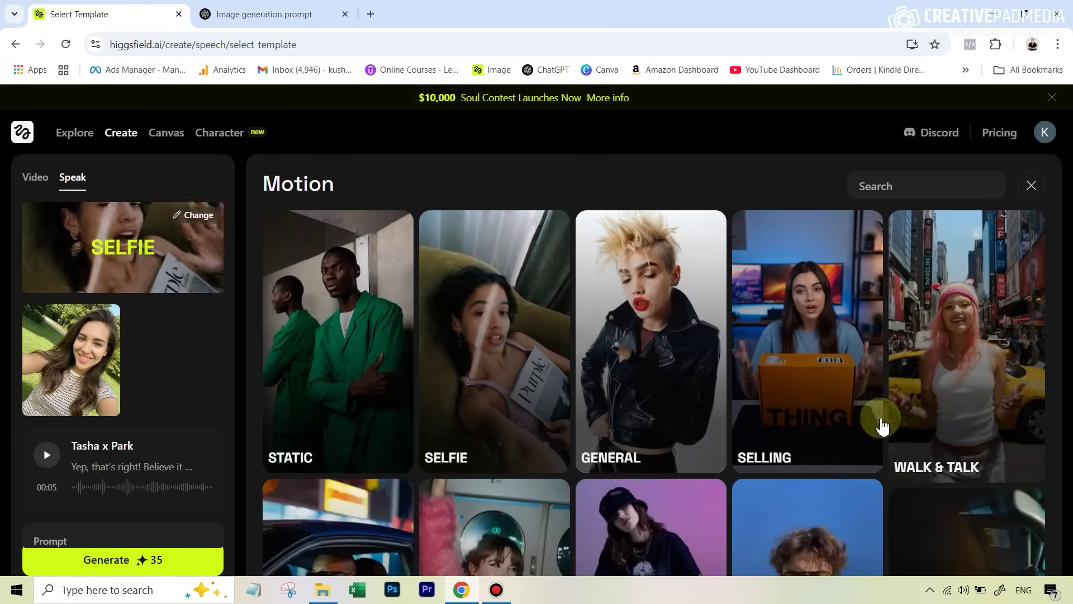
click(486, 323)
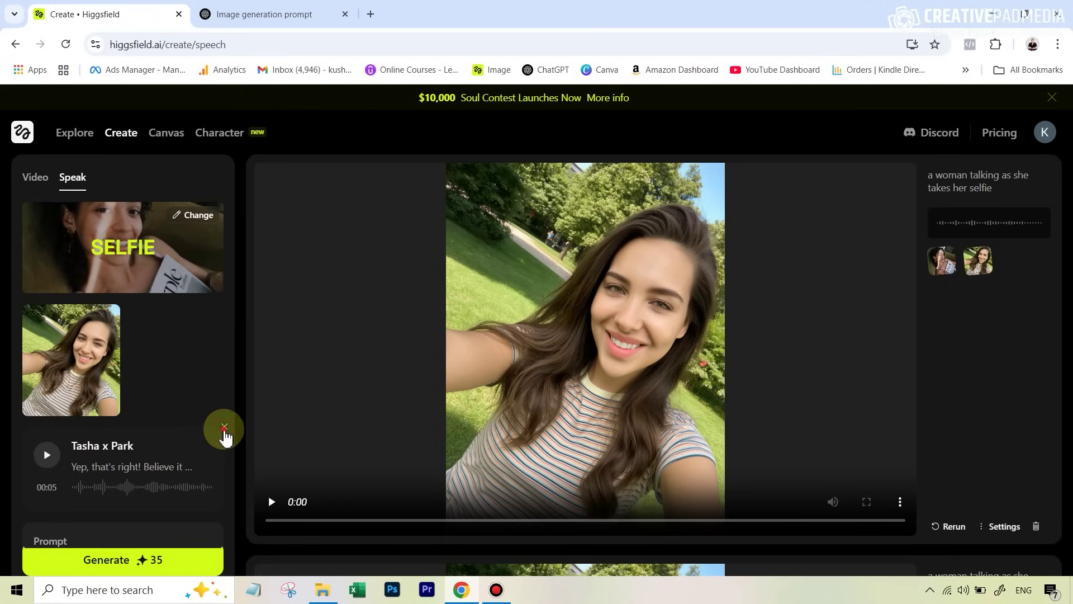
click(224, 428)
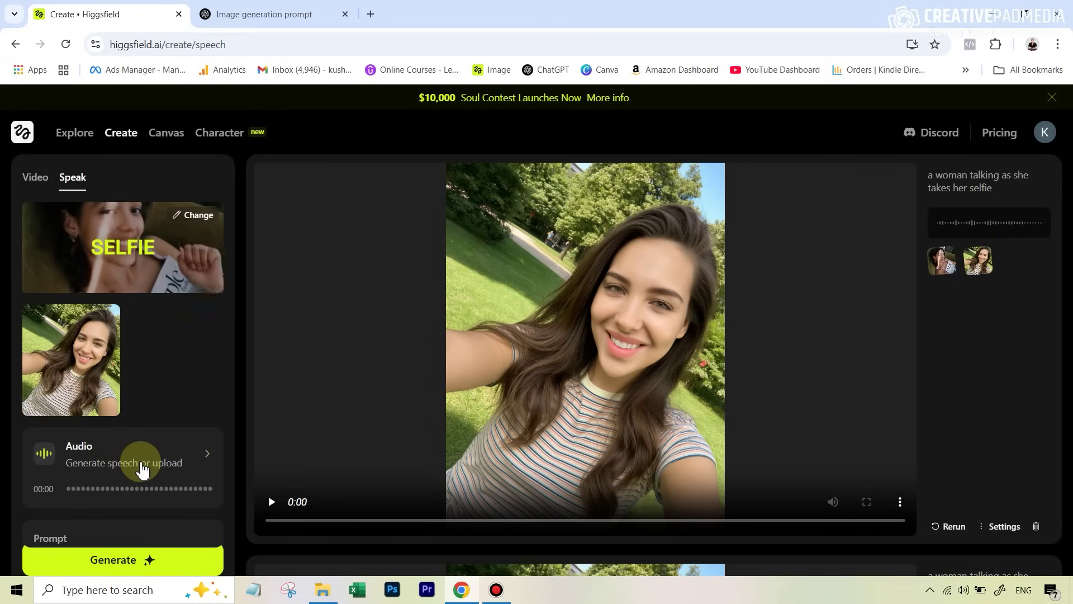
click(142, 467)
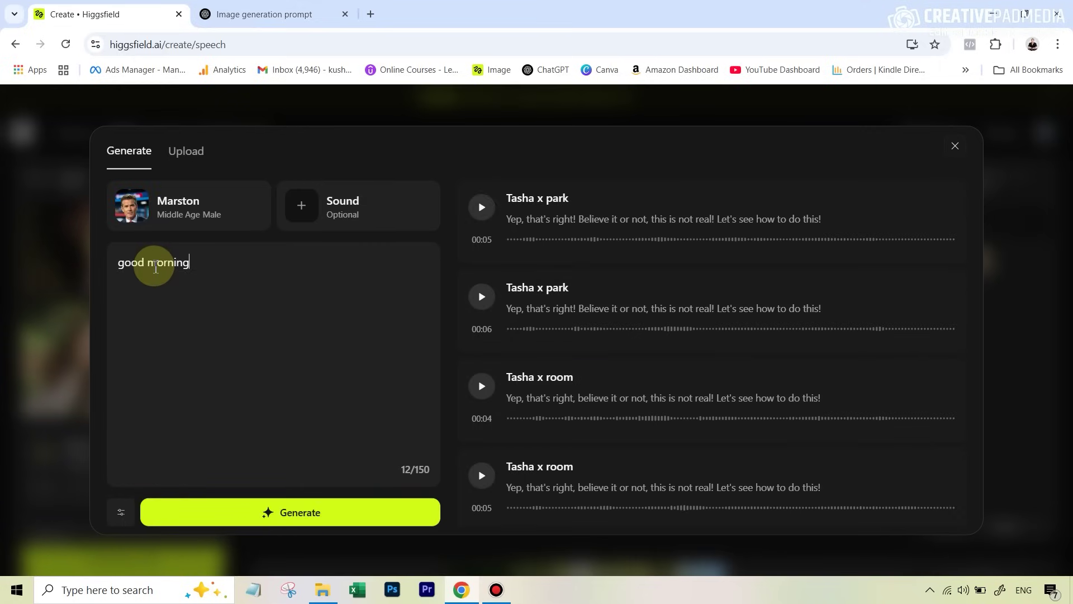
Generate the 'good morning' speech clip using the Vlog voice Tasha
click(181, 204)
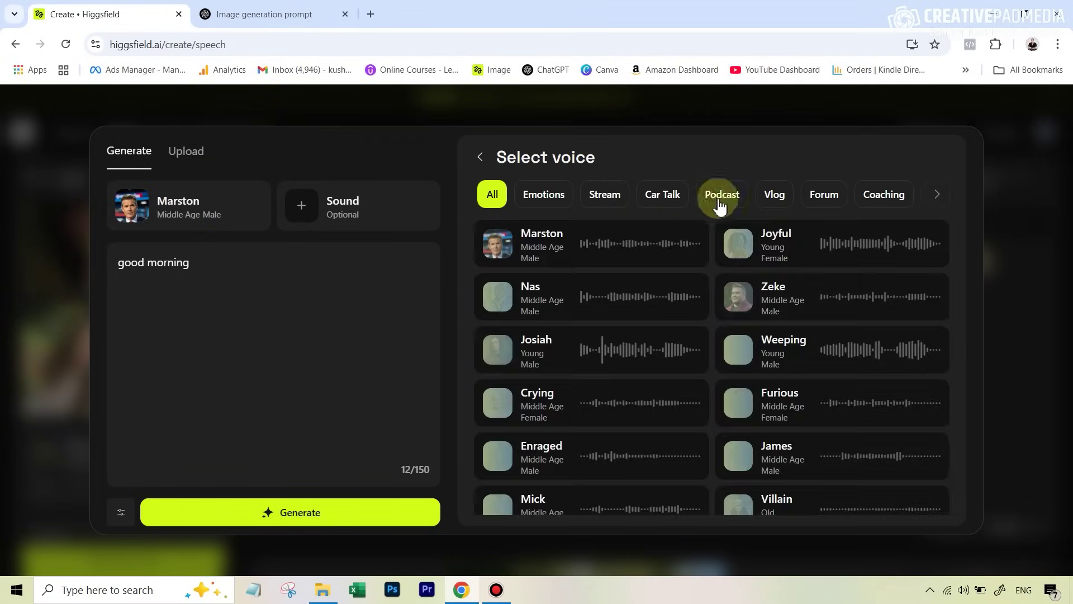
click(788, 196)
click(790, 233)
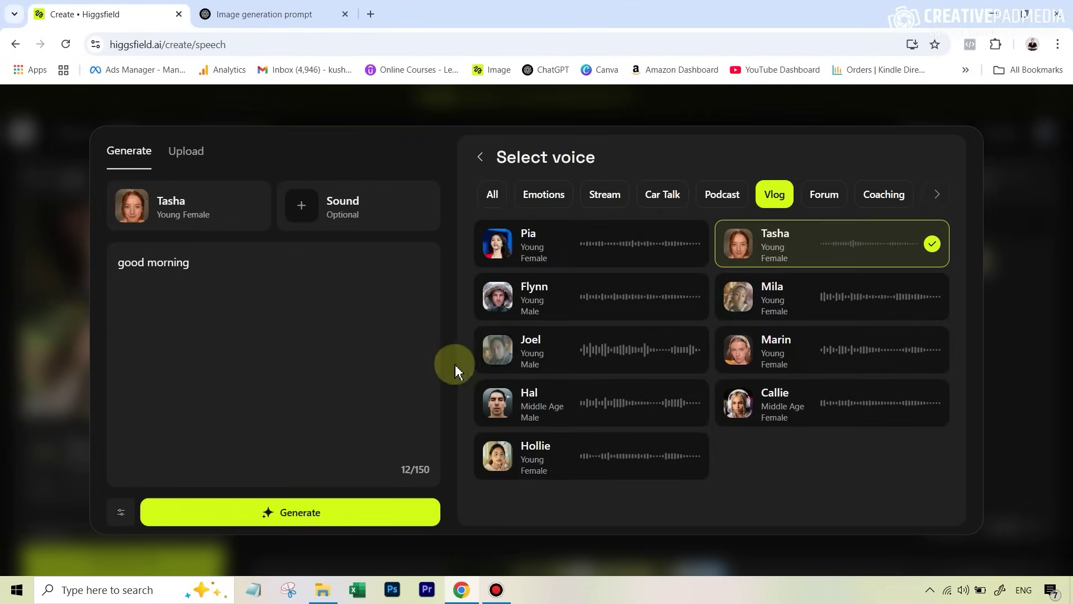
click(377, 520)
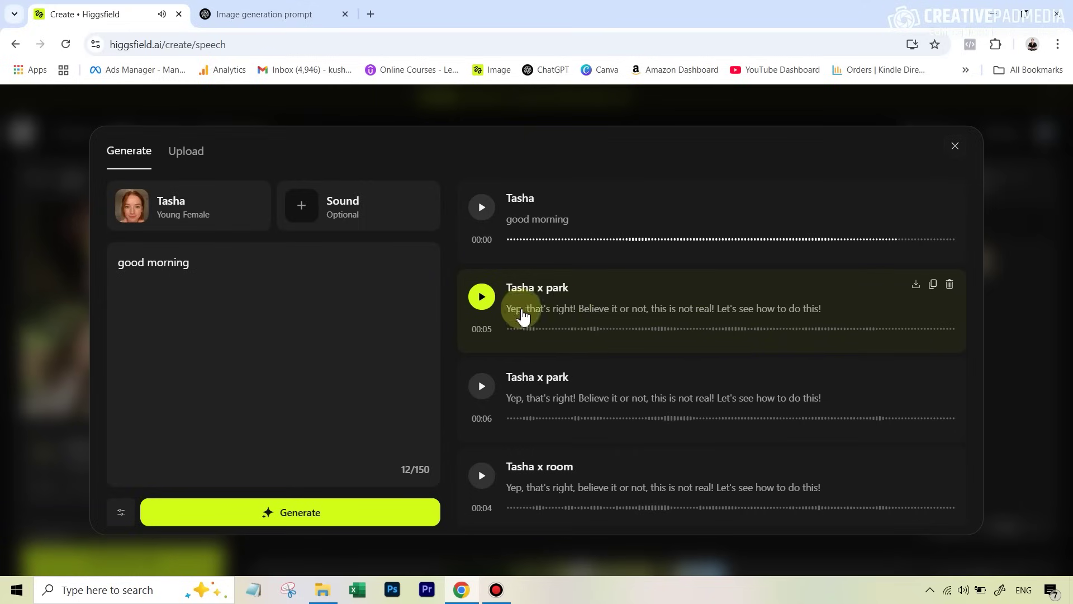
Attach the Tasha x Park clip as the video's audio
click(310, 212)
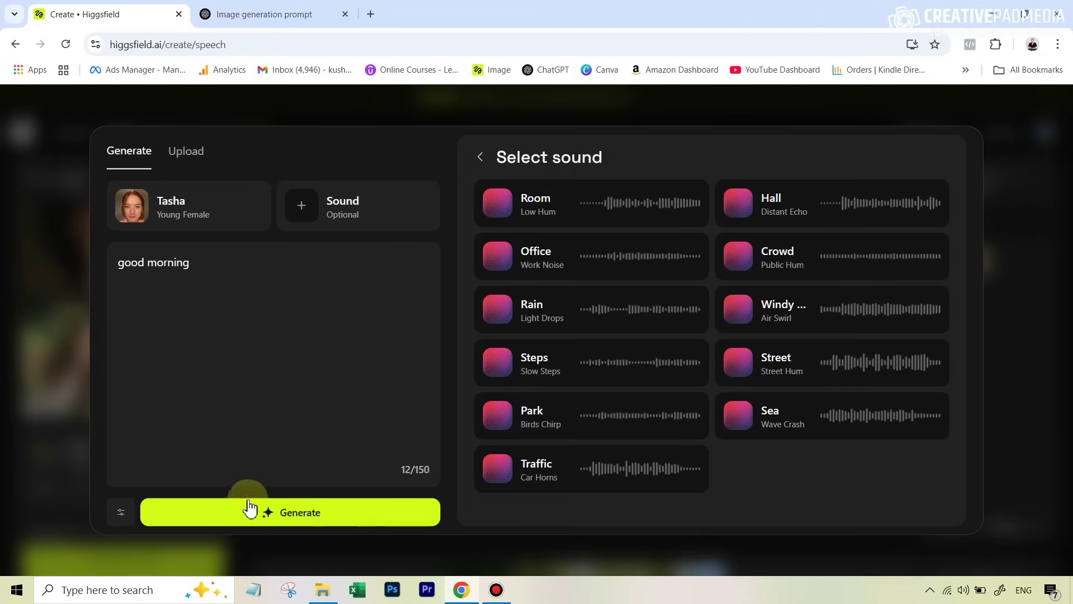
click(480, 156)
click(481, 297)
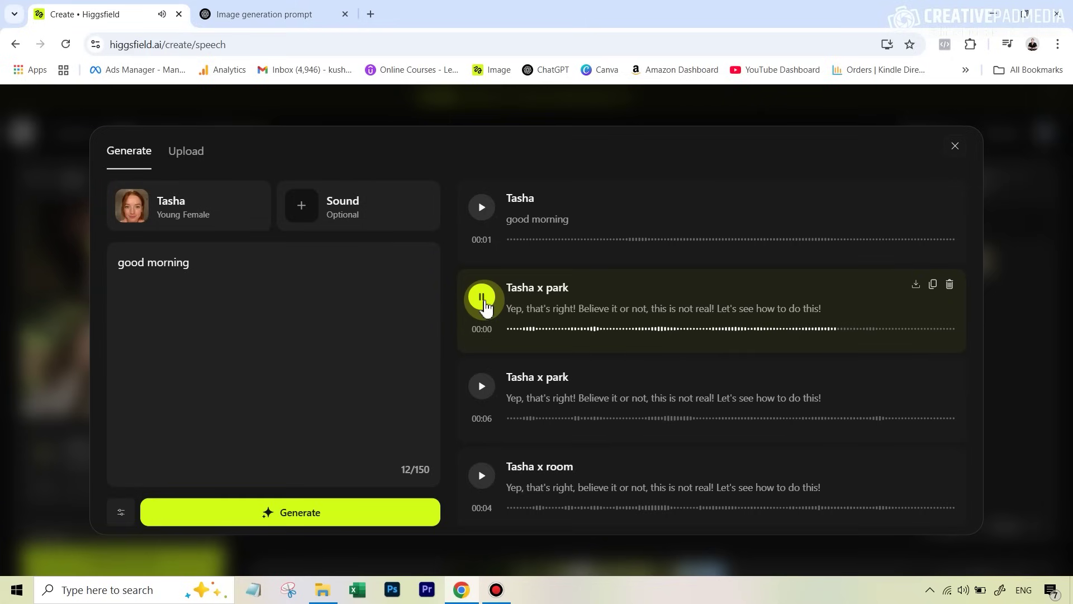
click(886, 291)
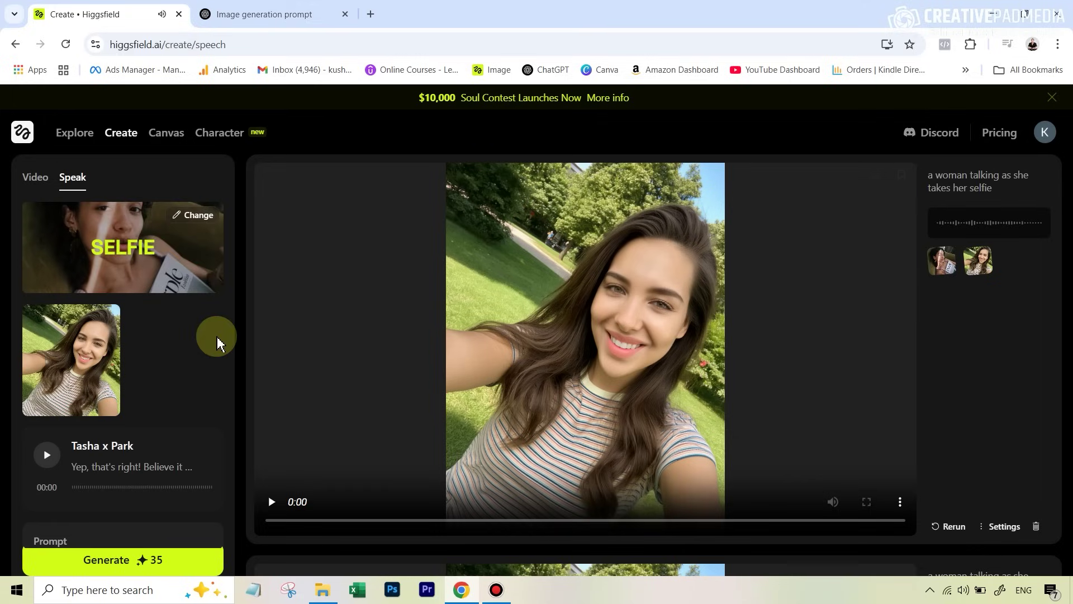
Leave Speak quality on Basic and play the woman's talking selfie video in the park
scroll(158, 452, down, 2)
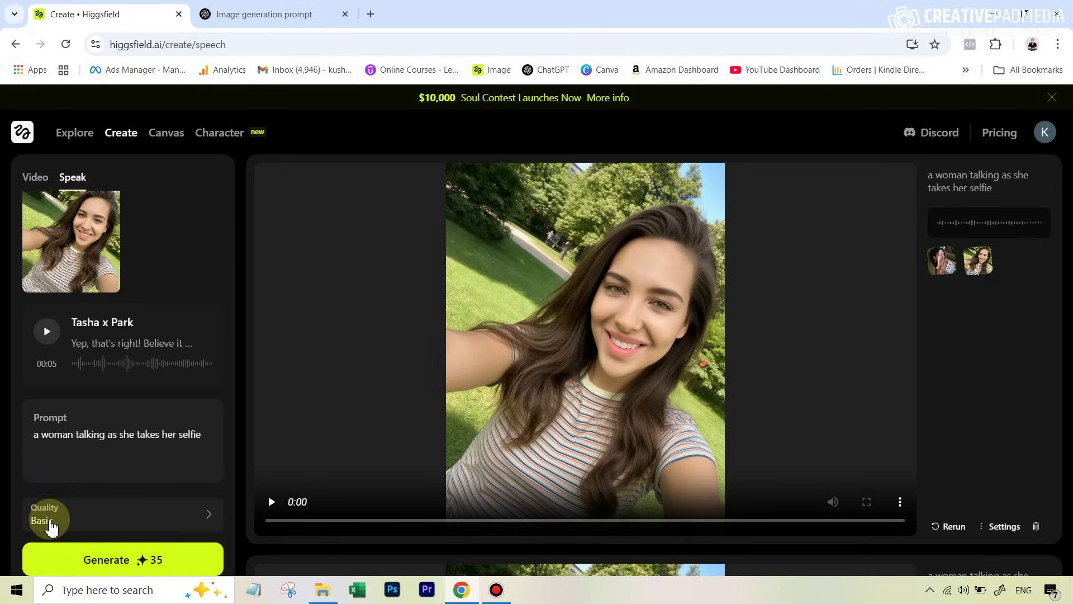
click(140, 520)
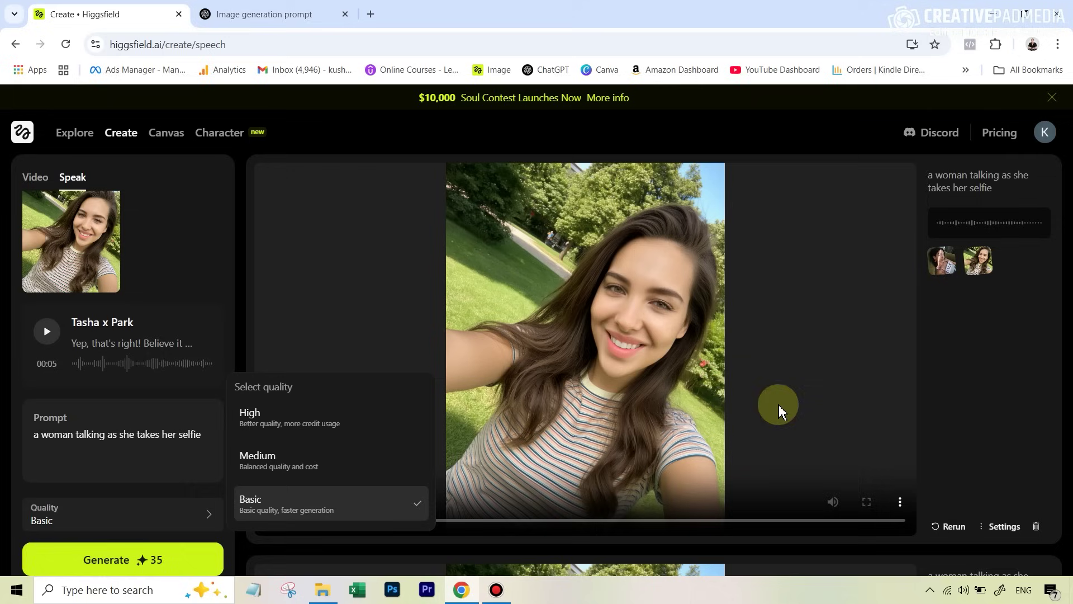
click(349, 147)
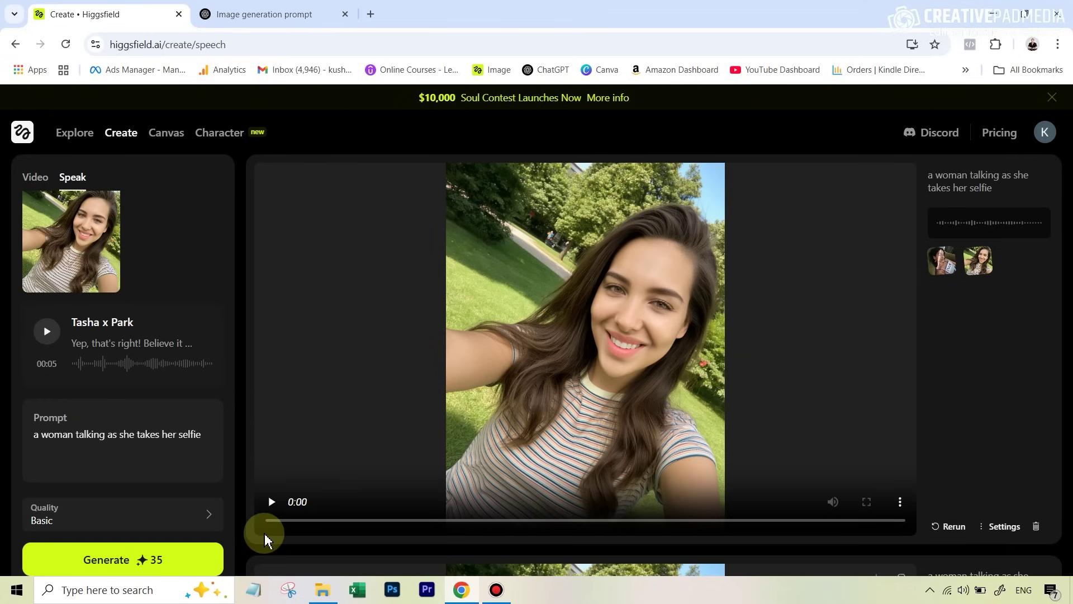
click(270, 506)
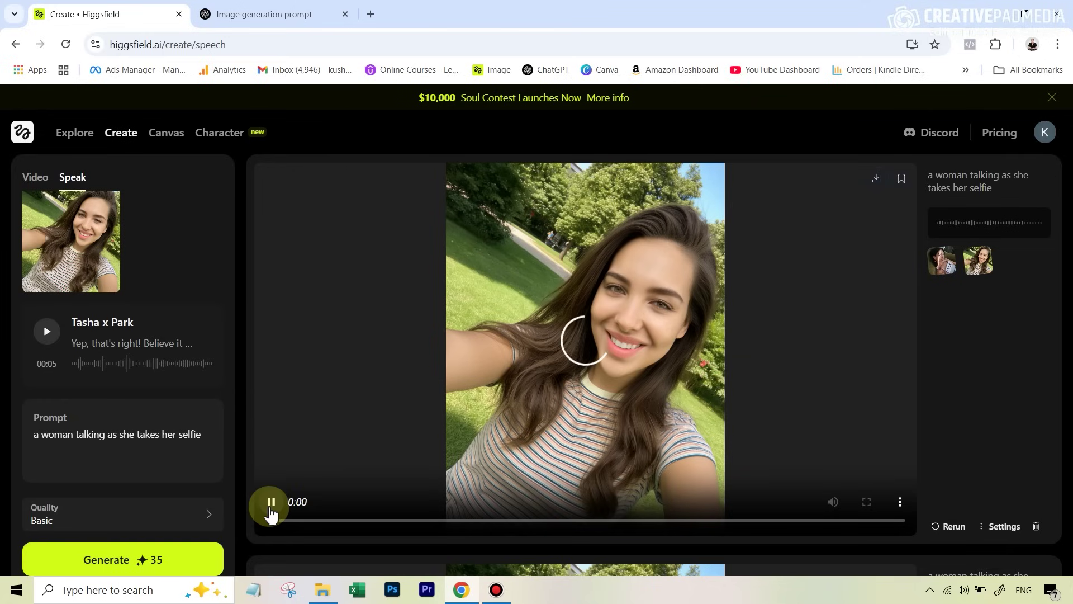